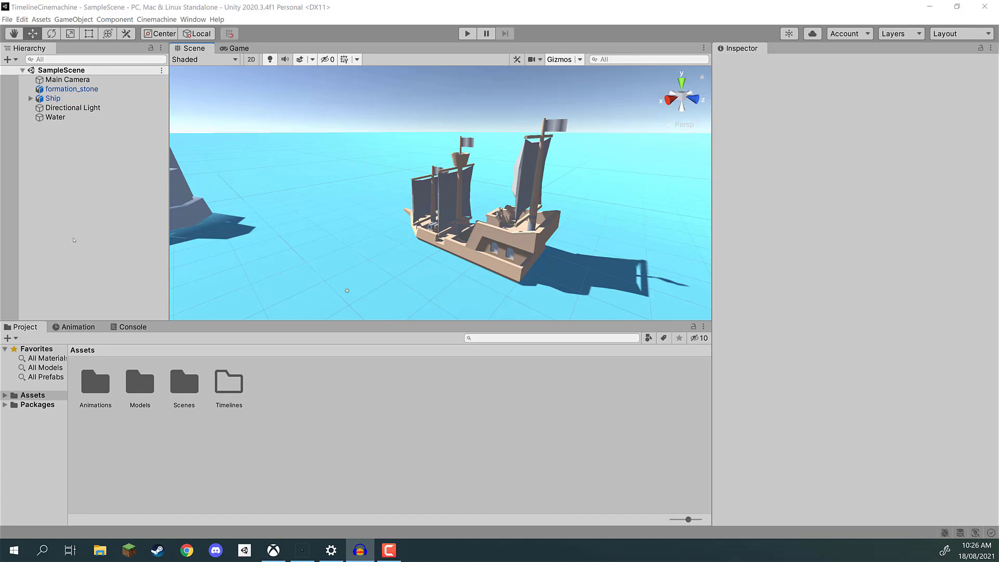
# Step: Create a Cinemachine virtual camera, CM vcam1, in SampleScene, then deselect it
pyautogui.click(92, 214)
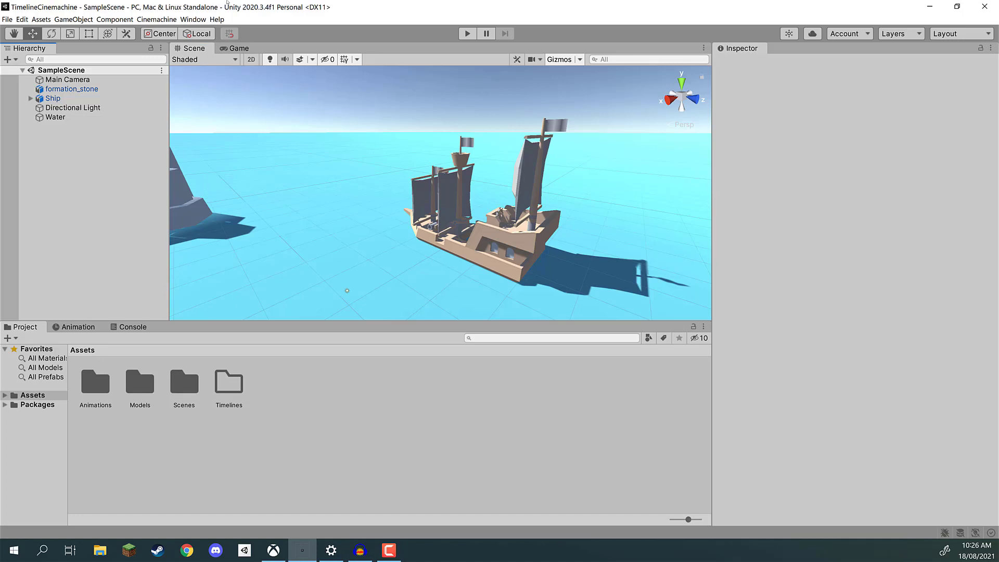
pyautogui.click(159, 20)
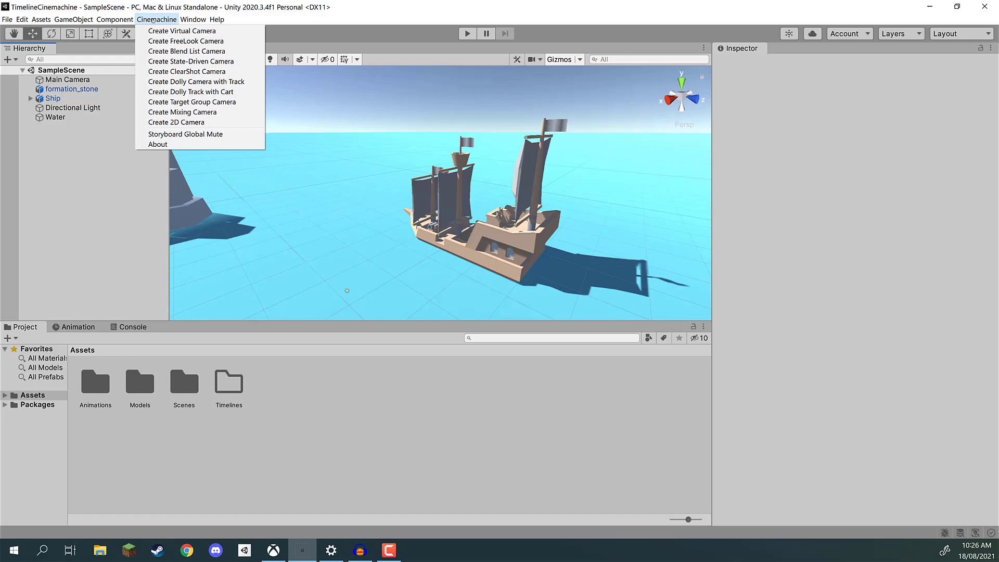
pyautogui.click(154, 20)
pyautogui.click(153, 20)
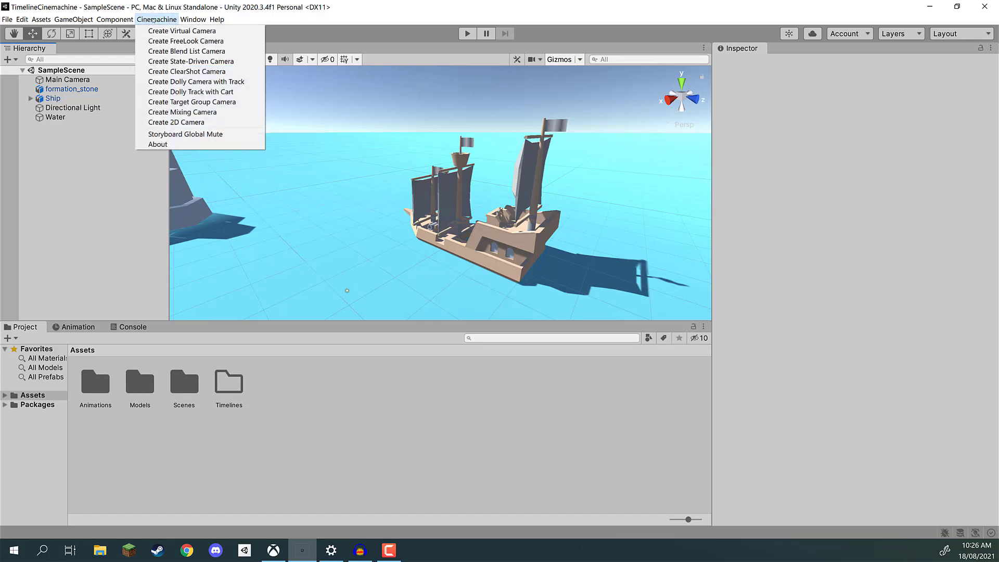
pyautogui.click(177, 31)
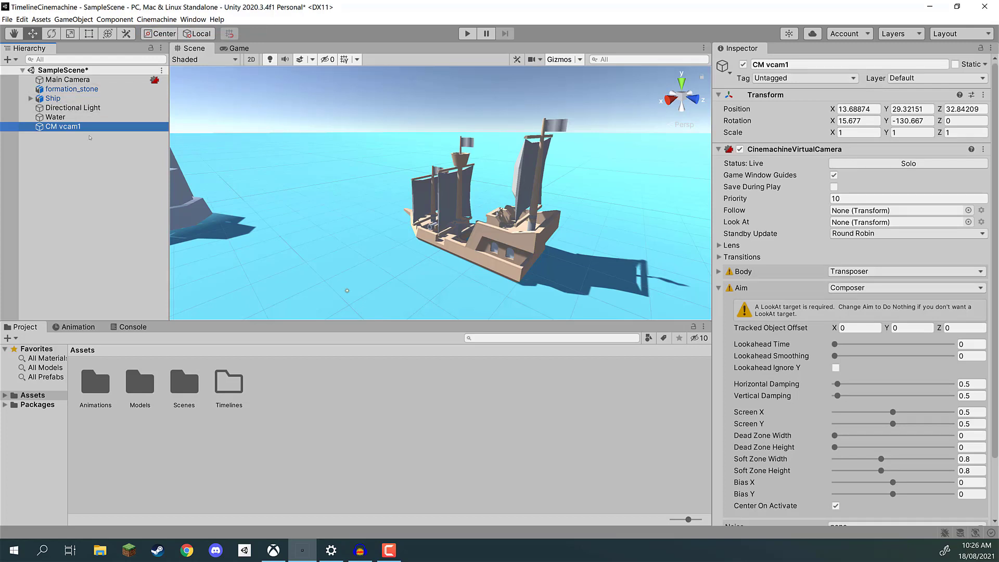
pyautogui.click(65, 137)
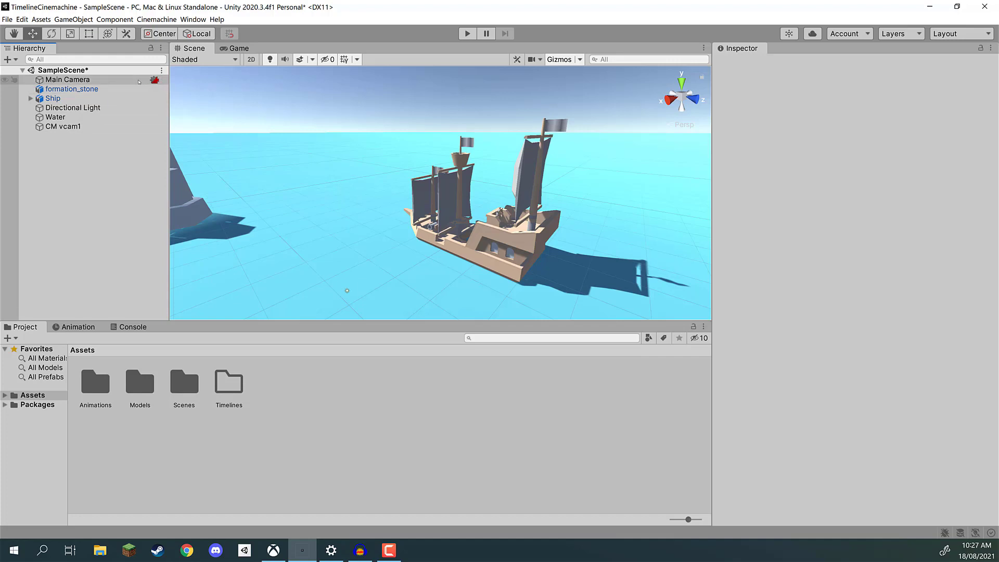
# Step: Select Main Camera and collapse its Camera and CinemachineBrain components in the Inspector
pyautogui.click(72, 80)
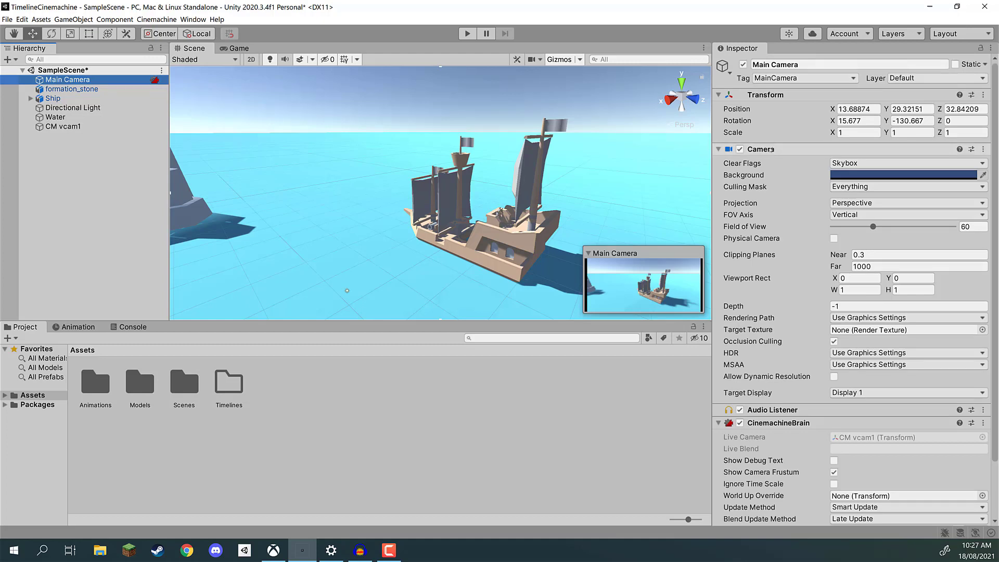
pyautogui.click(772, 149)
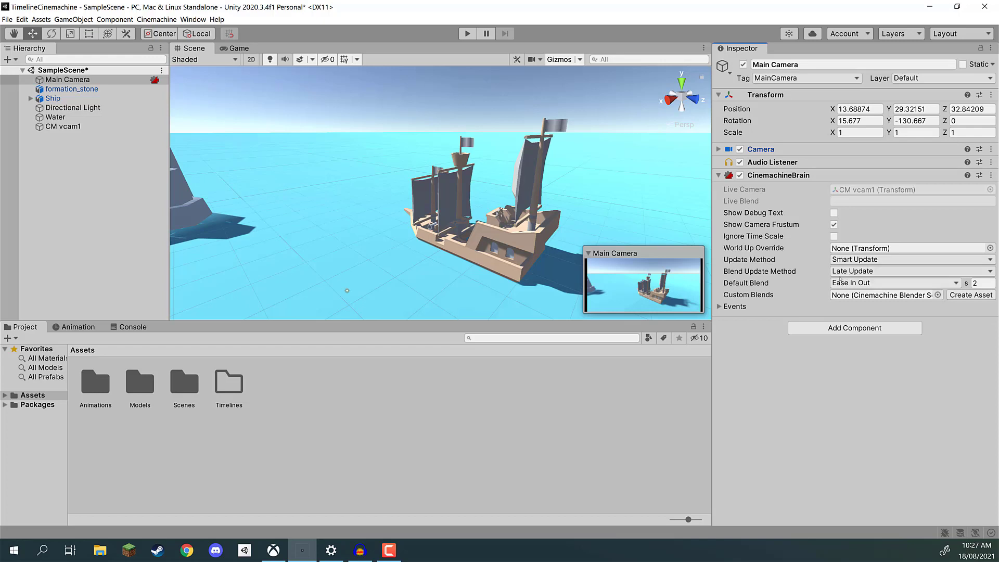
pyautogui.click(779, 176)
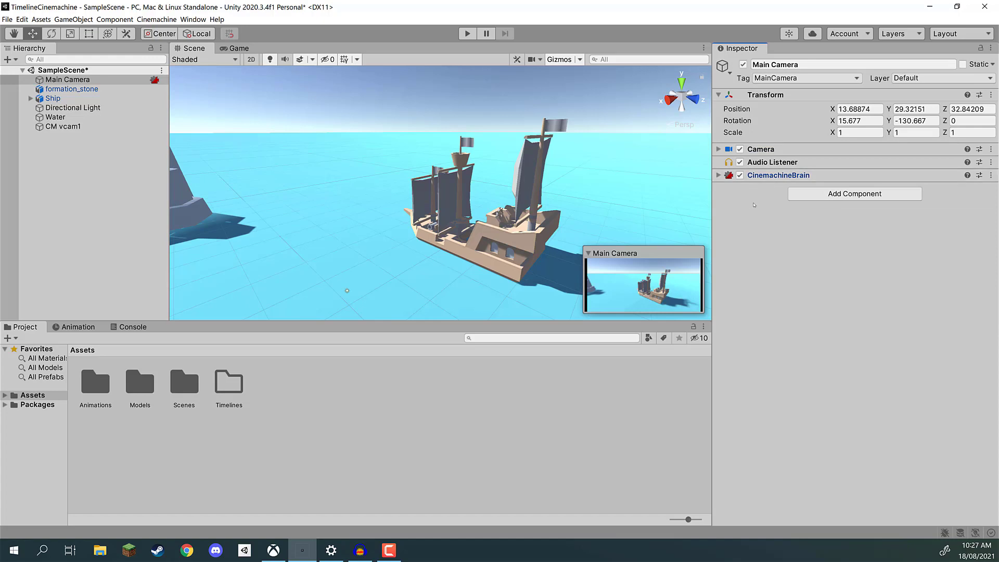
# Step: Select CM vcam1 and look over its settings, including the empty Follow and Look At fields
pyautogui.click(68, 80)
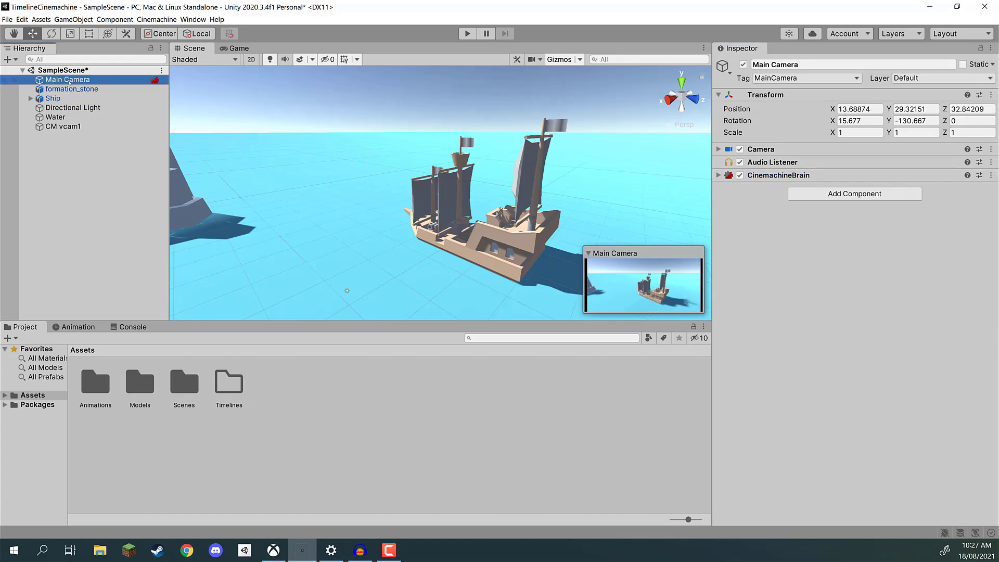
pyautogui.click(65, 127)
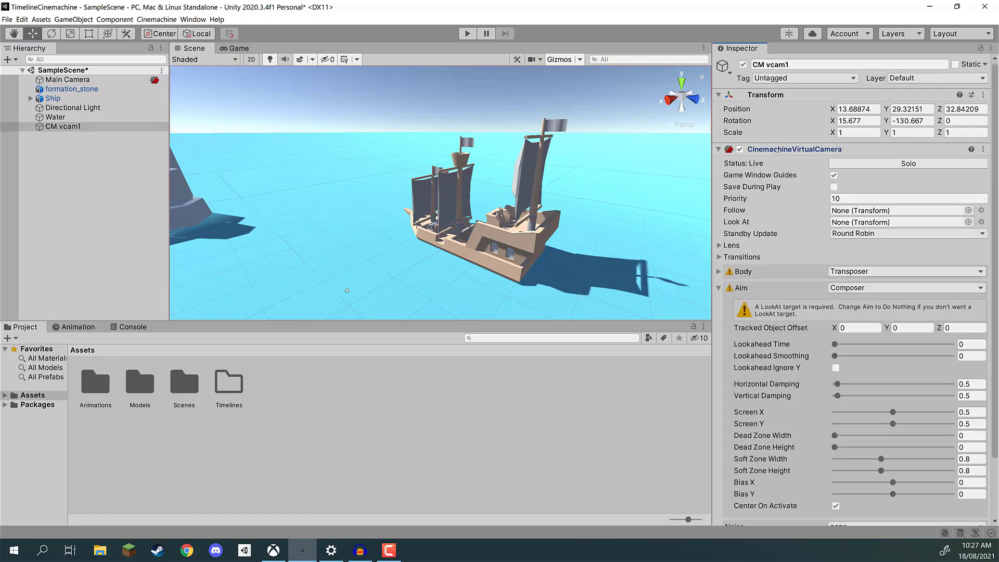
pyautogui.click(804, 150)
pyautogui.click(799, 150)
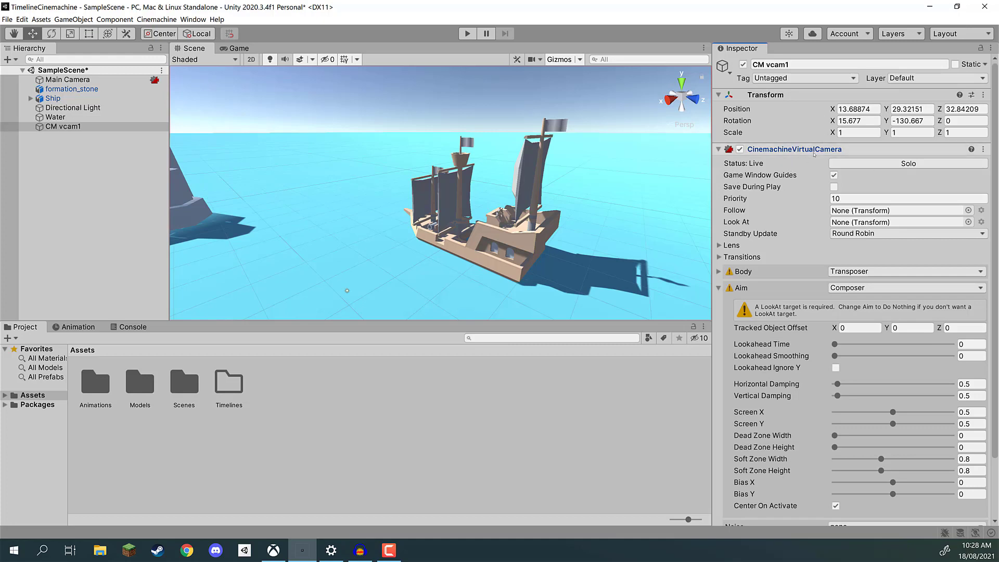
pyautogui.scroll(-3, 809, 181)
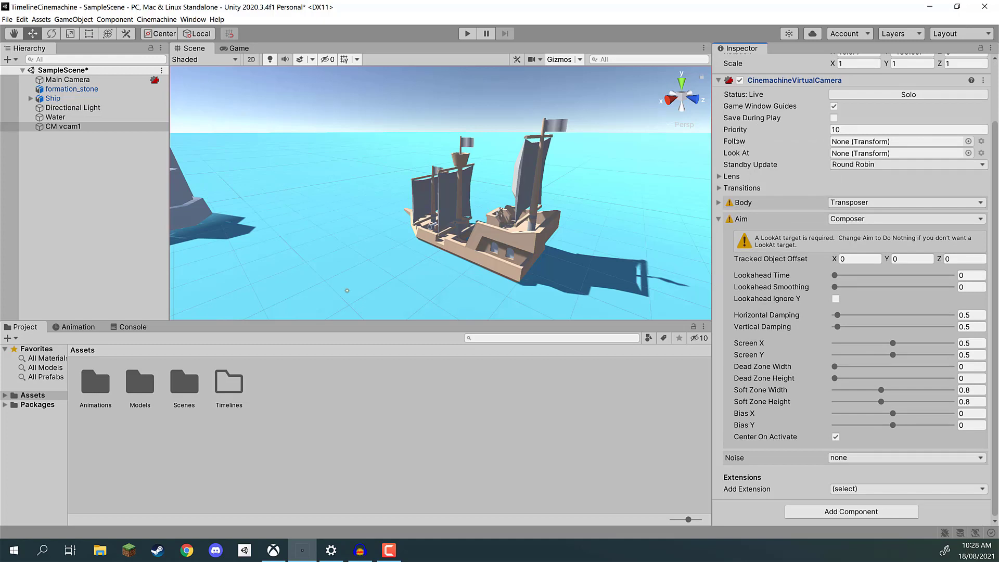
pyautogui.click(736, 153)
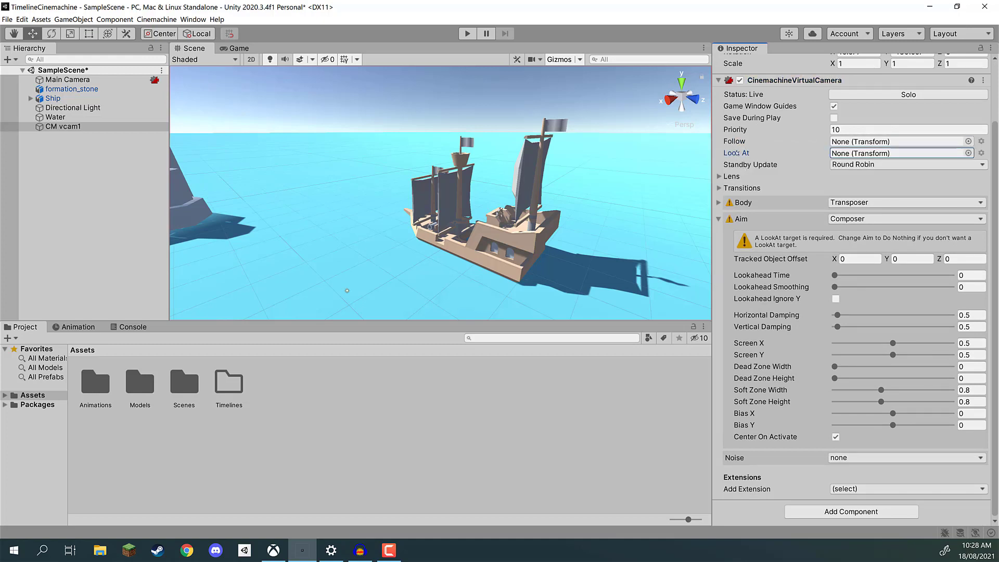
pyautogui.click(733, 142)
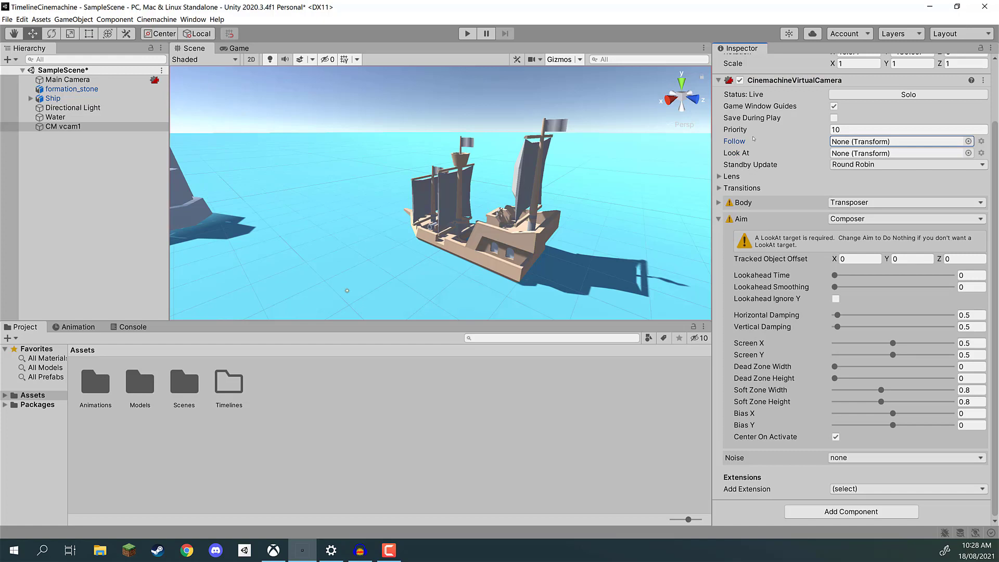
# Step: Expand the Transposer body settings, browse Add Extension without choosing one, and switch to the Game view
pyautogui.moveTo(734, 152)
pyautogui.click(719, 204)
pyautogui.scroll(-3, 786, 199)
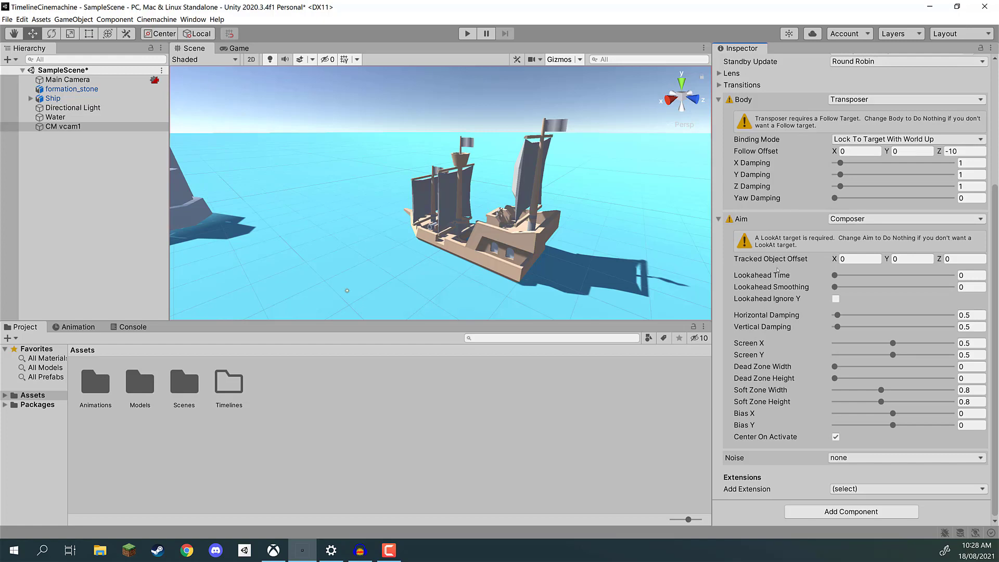
pyautogui.click(841, 259)
pyautogui.click(839, 459)
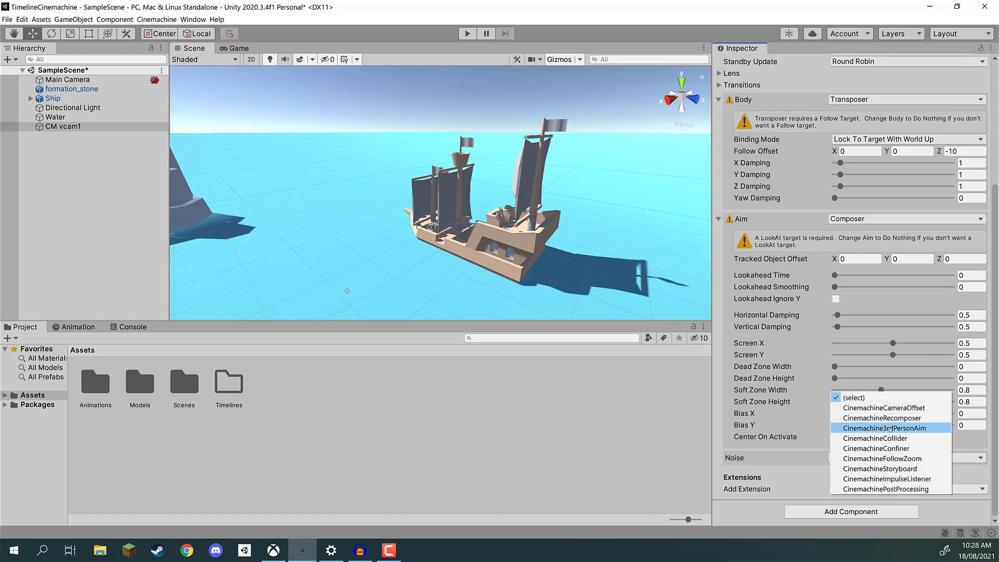
pyautogui.click(728, 507)
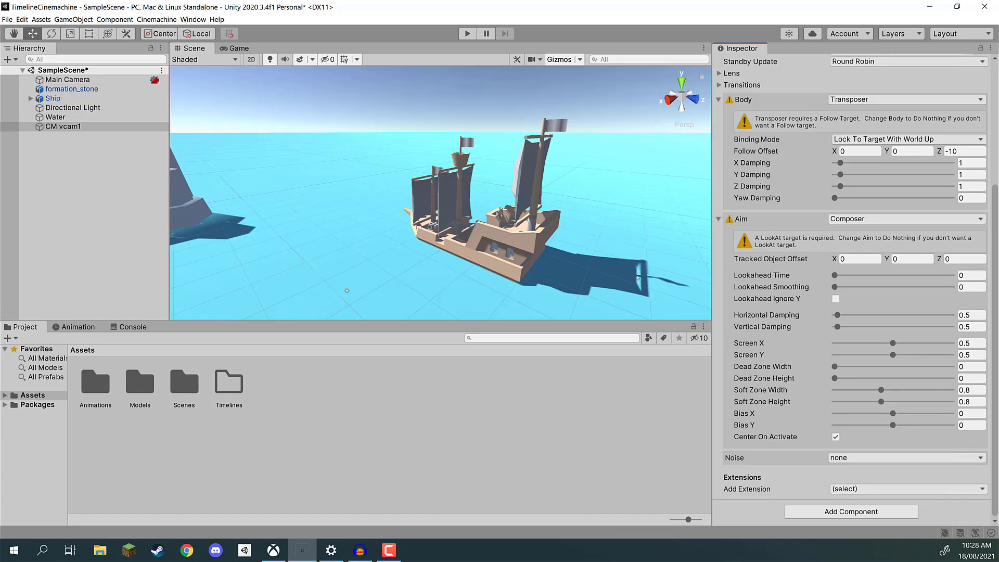
pyautogui.click(236, 49)
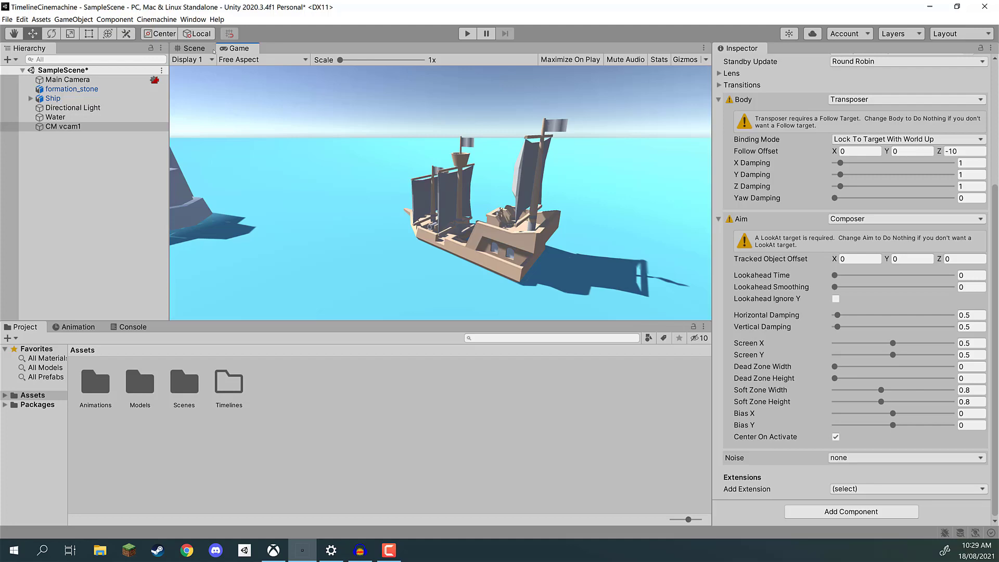
# Step: Check the rock and ship in the Scene view, then set CM vcam1's Look At target to Ship
pyautogui.click(194, 49)
pyautogui.keyDown('alt'); pyautogui.moveTo(219, 83); pyautogui.dragTo(255, 108); pyautogui.keyUp('alt')
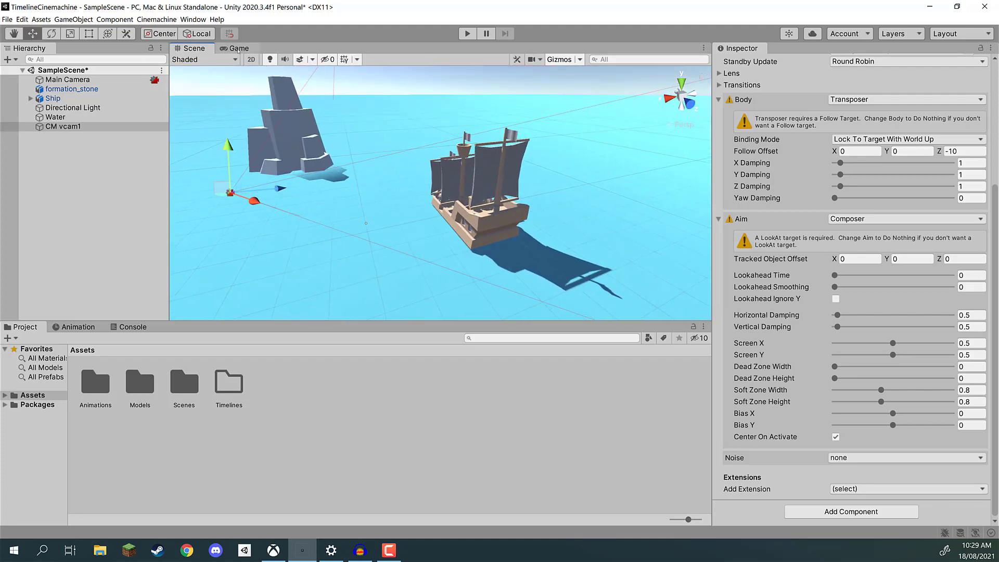
pyautogui.click(235, 48)
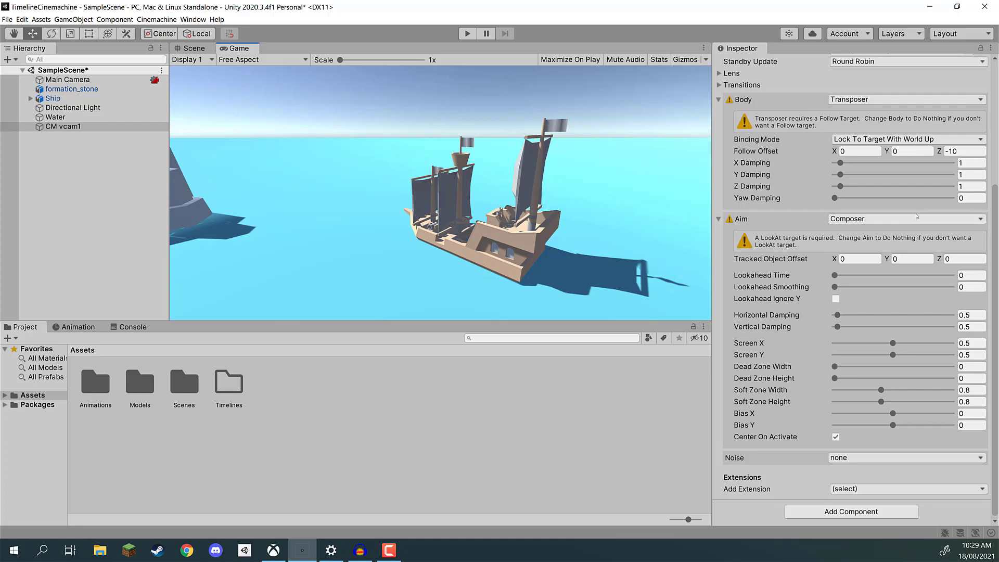
pyautogui.scroll(5, 917, 216)
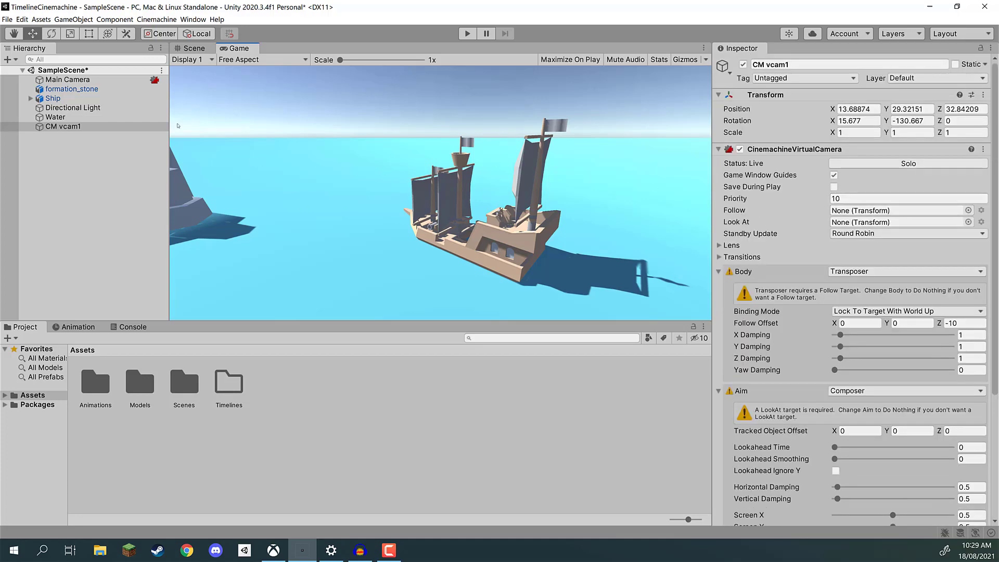
pyautogui.moveTo(53, 99); pyautogui.dragTo(860, 224)
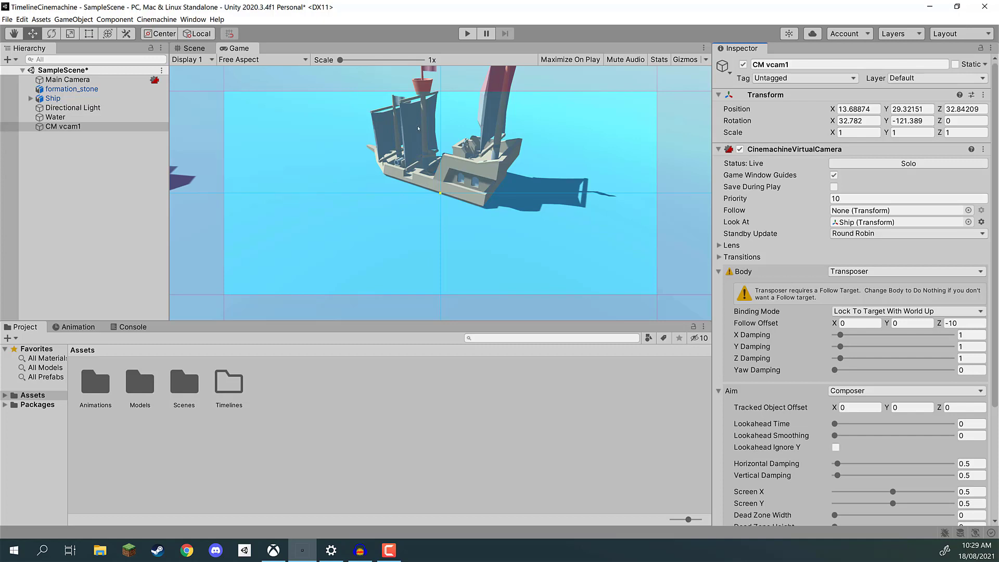
pyautogui.click(467, 34)
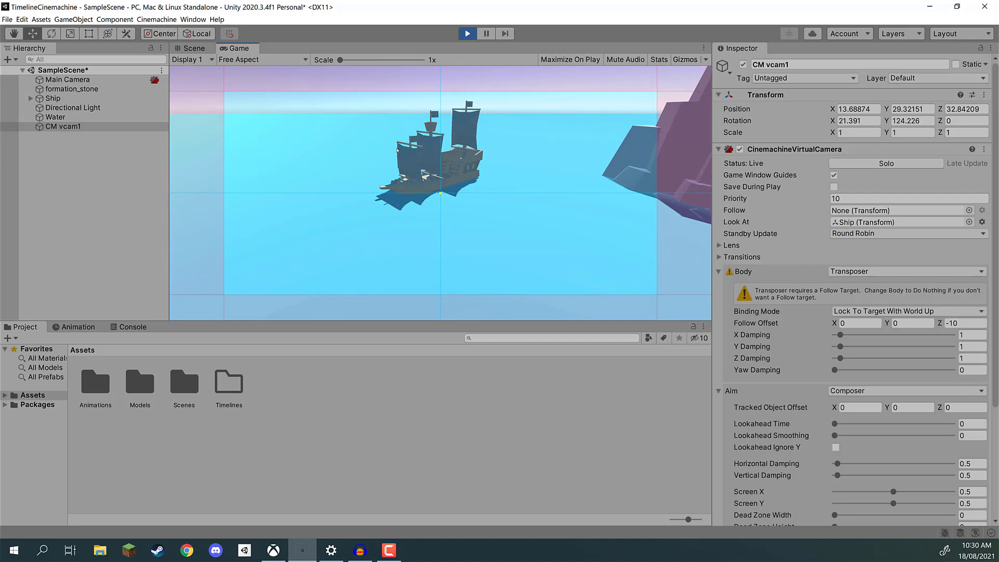
pyautogui.hotkey('ctrl', 'p')
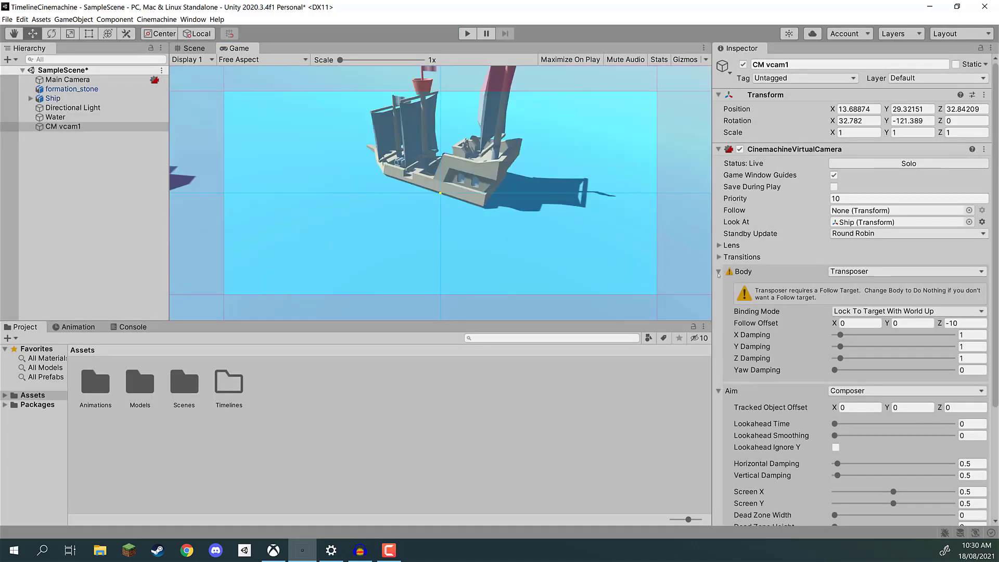
# Step: Collapse the Transposer body and rename the virtual camera to 'TrackCamera'
pyautogui.click(739, 271)
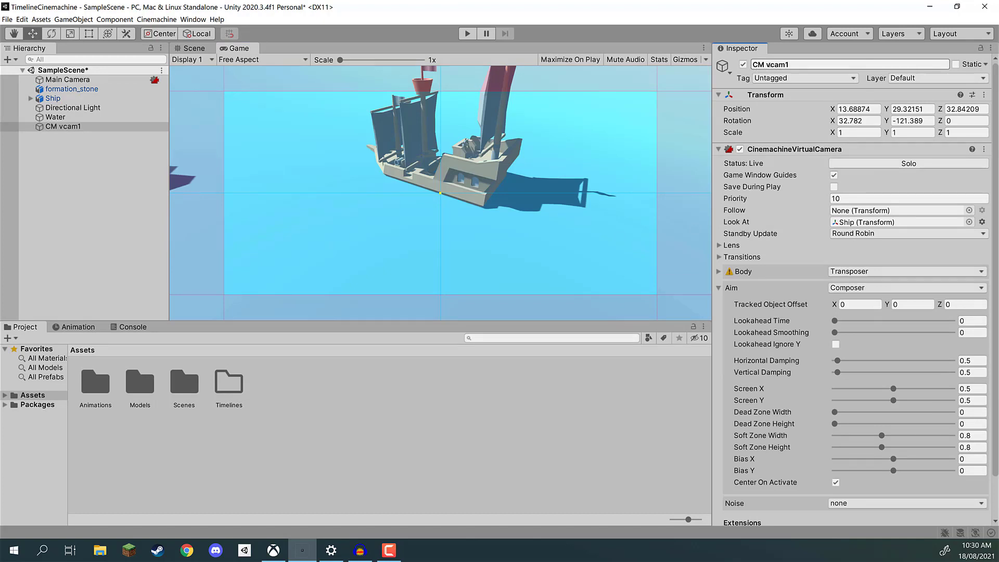
pyautogui.click(769, 64)
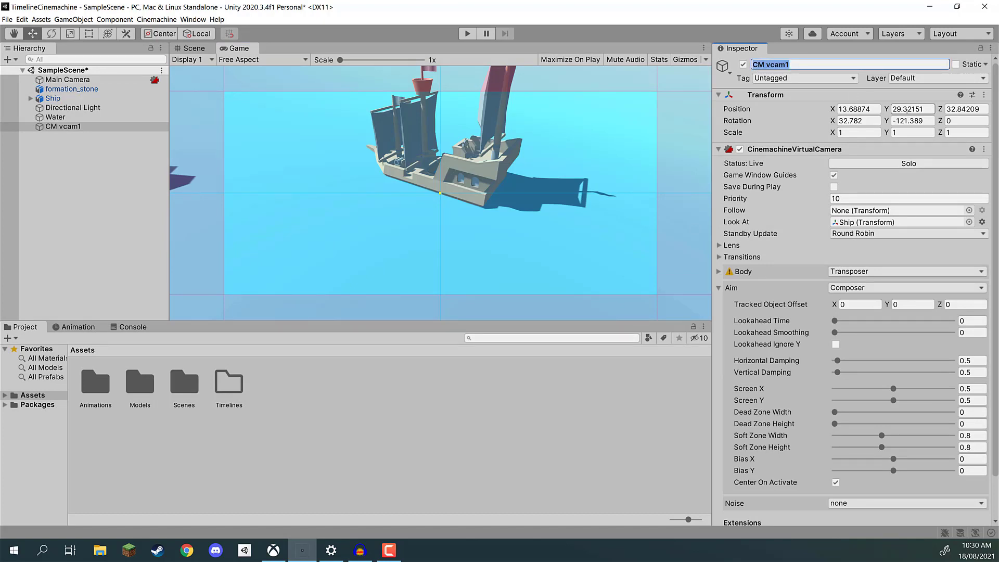
pyautogui.write('TrackCamera')
pyautogui.press('Return')
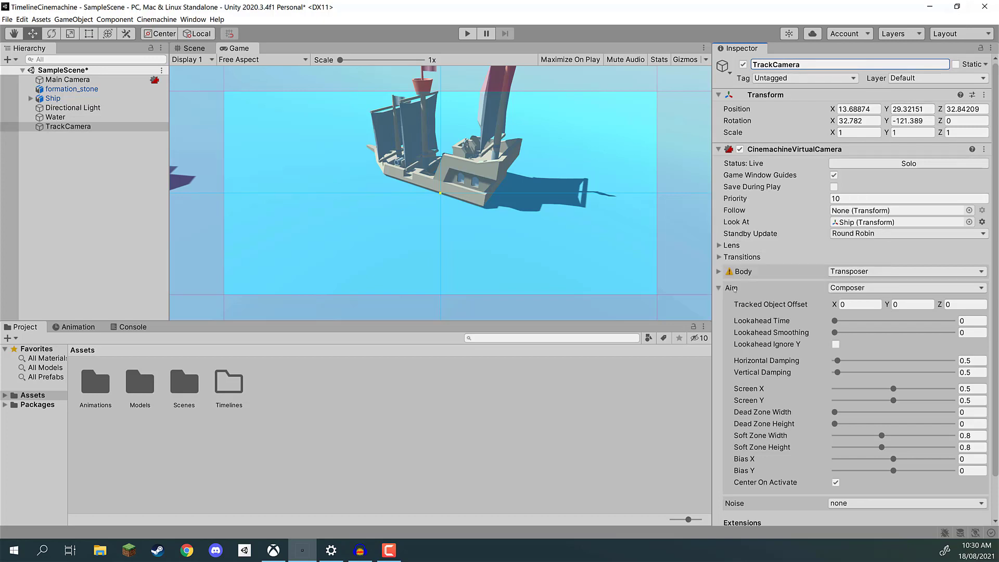
# Step: Set the aim's Tracked Object Offset Y to 15.65
pyautogui.scroll(-2, 739, 282)
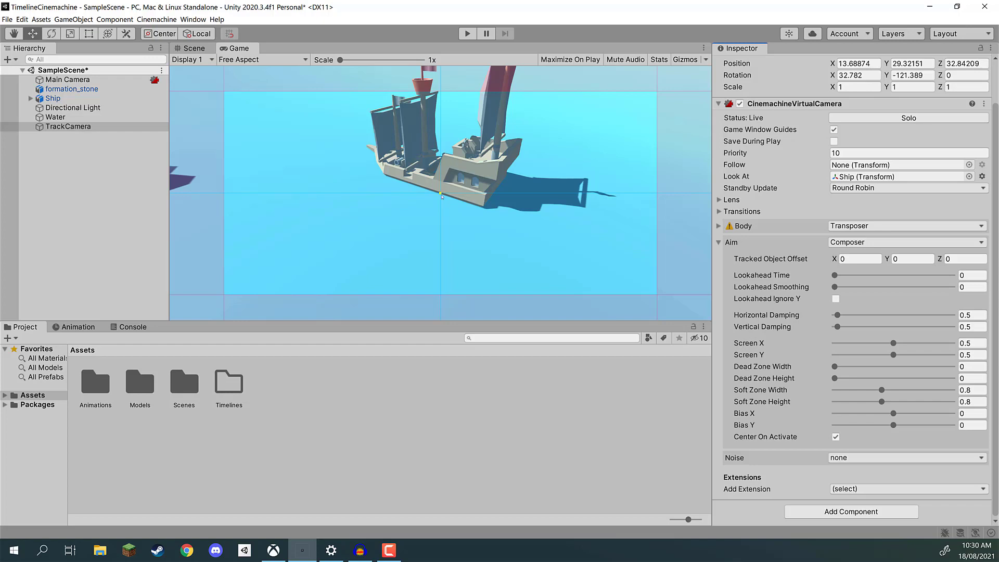
pyautogui.click(913, 259)
pyautogui.write('1.14')
pyautogui.hotkey('ctrl', 'a')
pyautogui.write('14.31')
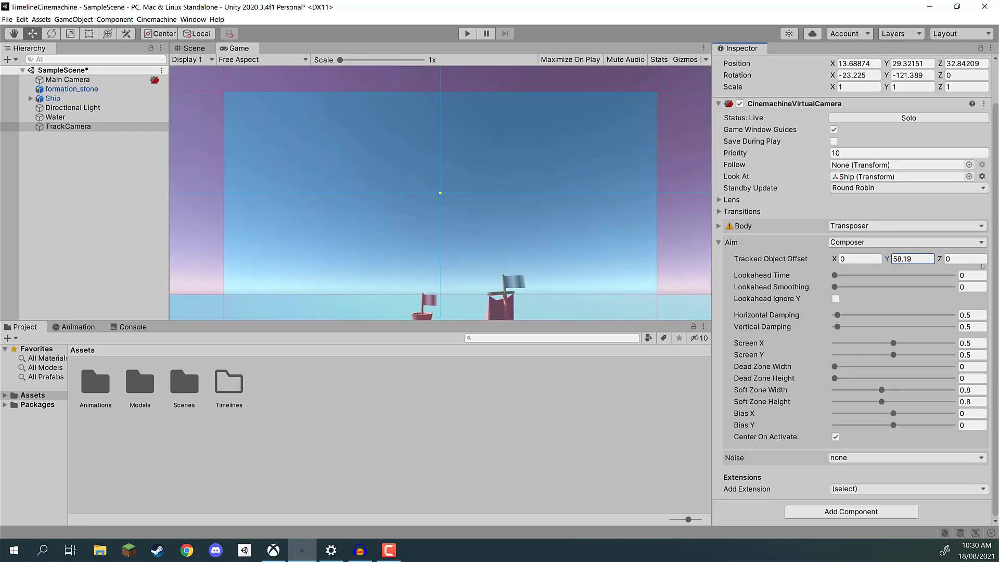
pyautogui.hotkey('ctrl', 'a')
pyautogui.write('15.65')
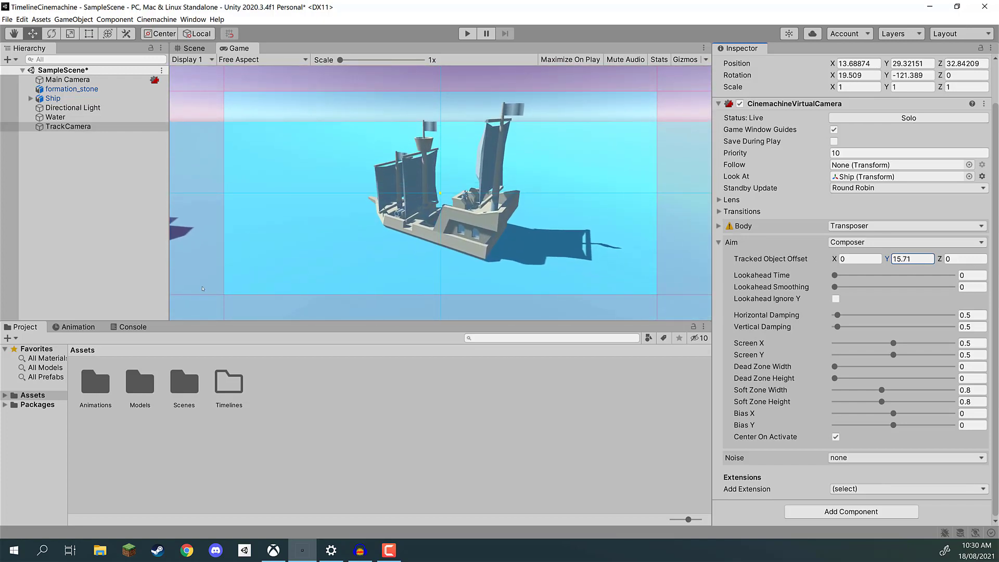
pyautogui.click(446, 234)
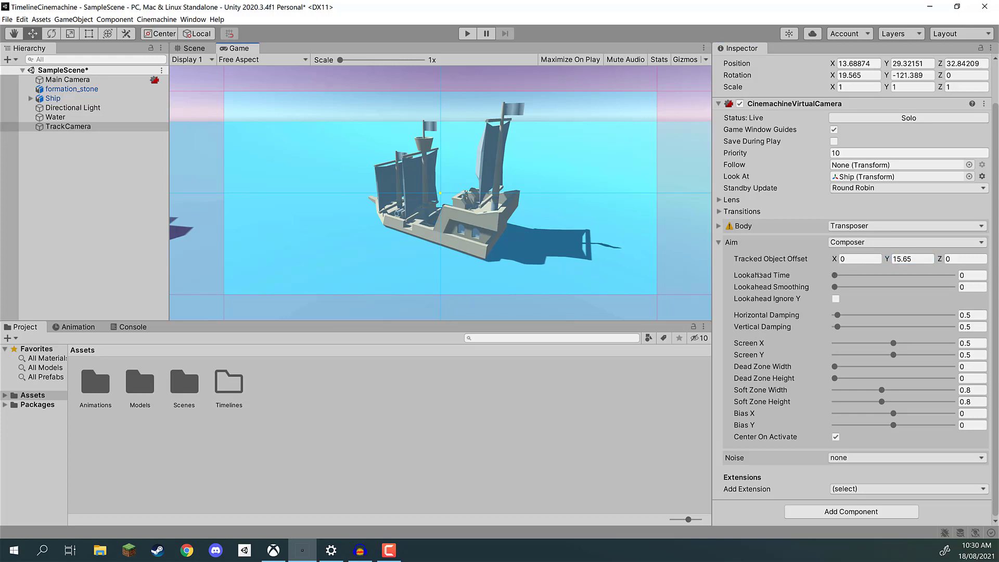
# Step: Raise Lookahead Time to 0.935 and test it in play mode
pyautogui.moveTo(760, 275)
pyautogui.moveTo(835, 275); pyautogui.dragTo(945, 277)
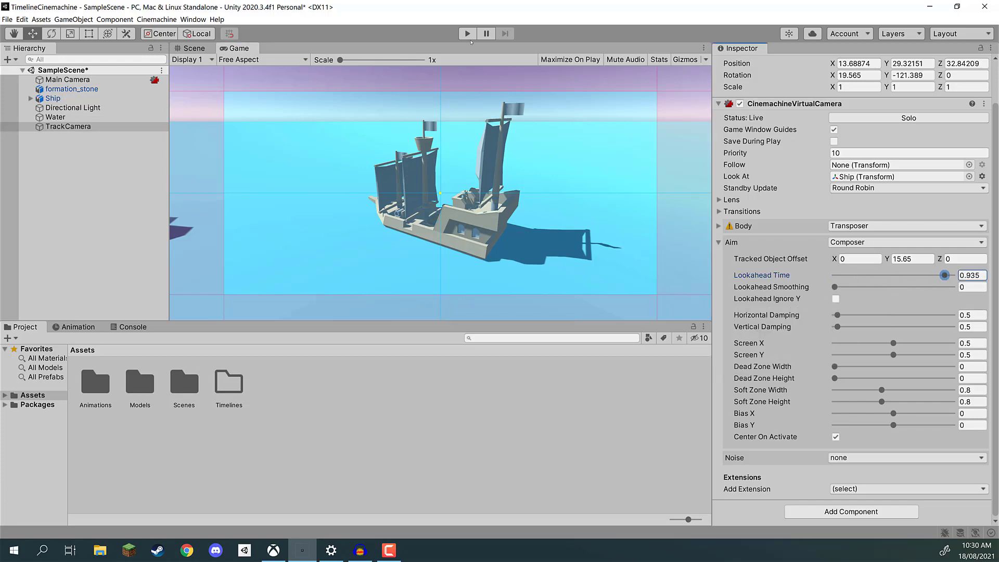
pyautogui.hotkey('ctrl', 'p')
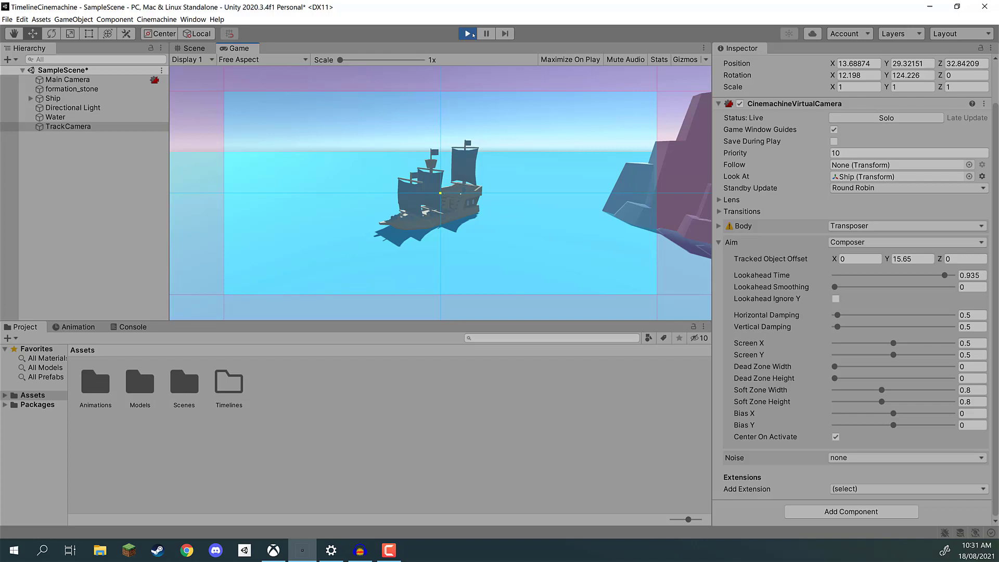
pyautogui.click(467, 33)
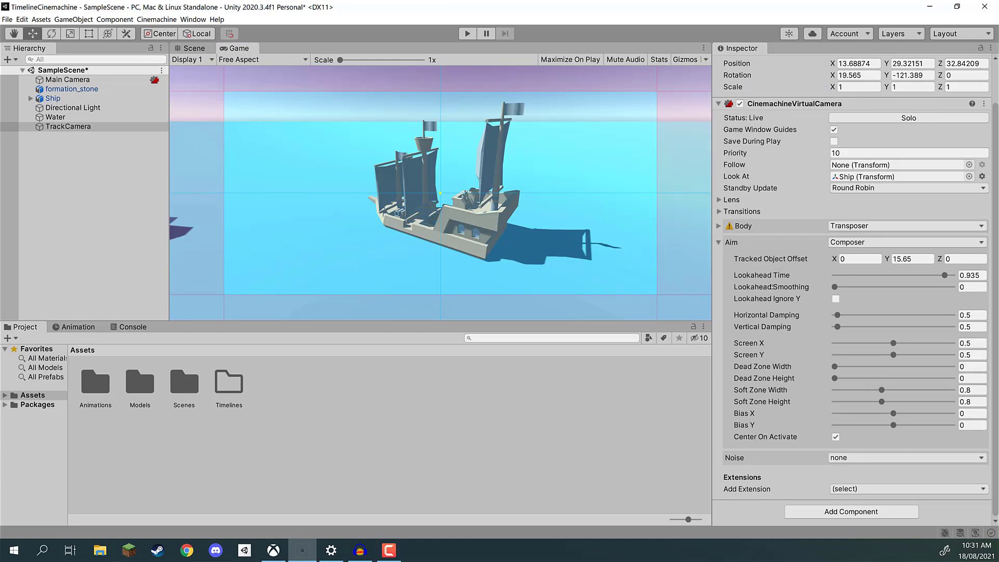
# Step: Set Lookahead Smoothing to about 14.8, then lower it to 11.5 while playing
pyautogui.moveTo(779, 278)
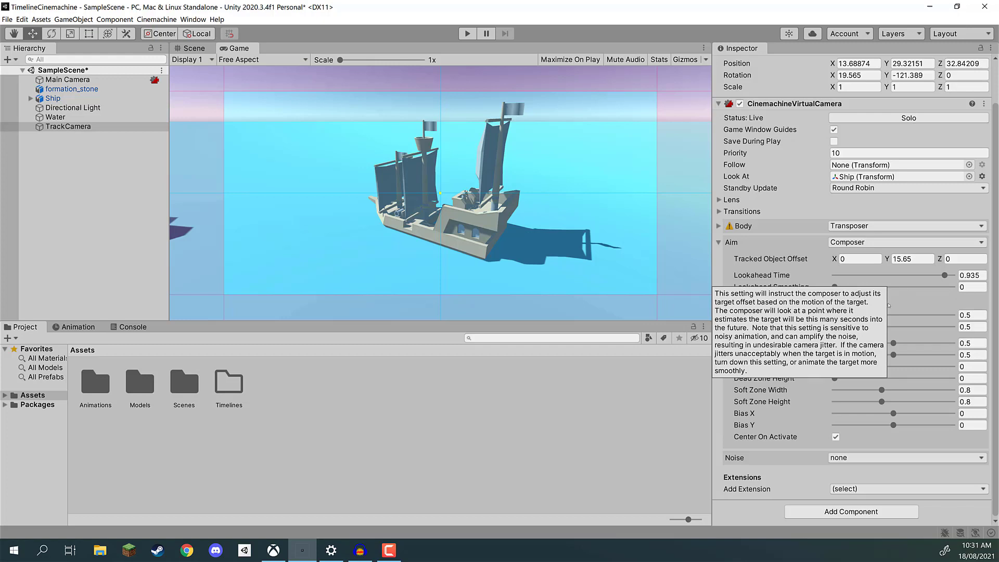
pyautogui.moveTo(835, 287); pyautogui.dragTo(905, 293)
pyautogui.hotkey('ctrl', 'p')
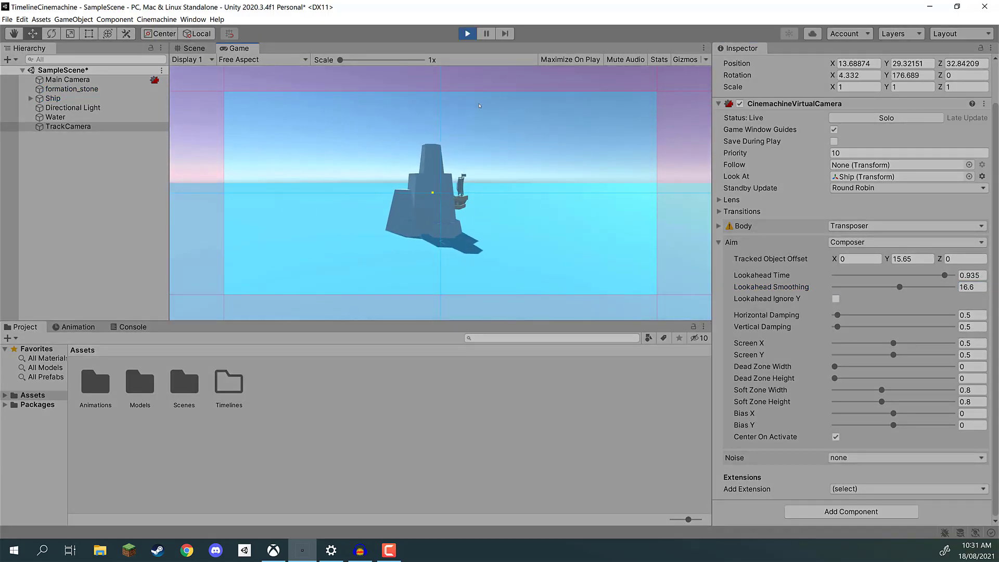
pyautogui.moveTo(900, 287)
pyautogui.mouseDown()
pyautogui.moveTo(843, 287)
pyautogui.moveTo(921, 287)
pyautogui.moveTo(880, 285)
pyautogui.mouseUp()
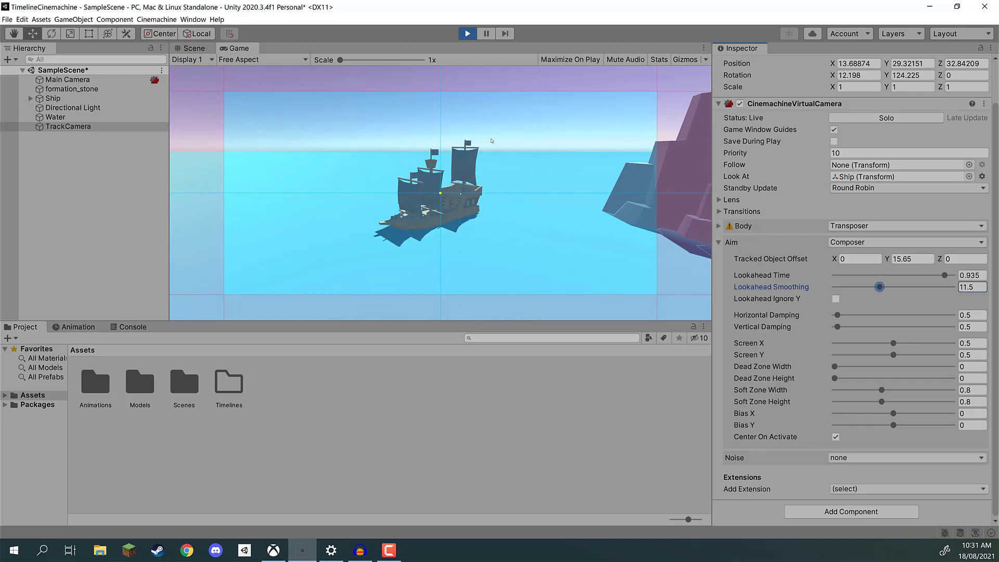
# Step: Reset Lookahead Time, Lookahead Smoothing and Horizontal/Vertical Damping to 0, then preview in play mode
pyautogui.click(467, 34)
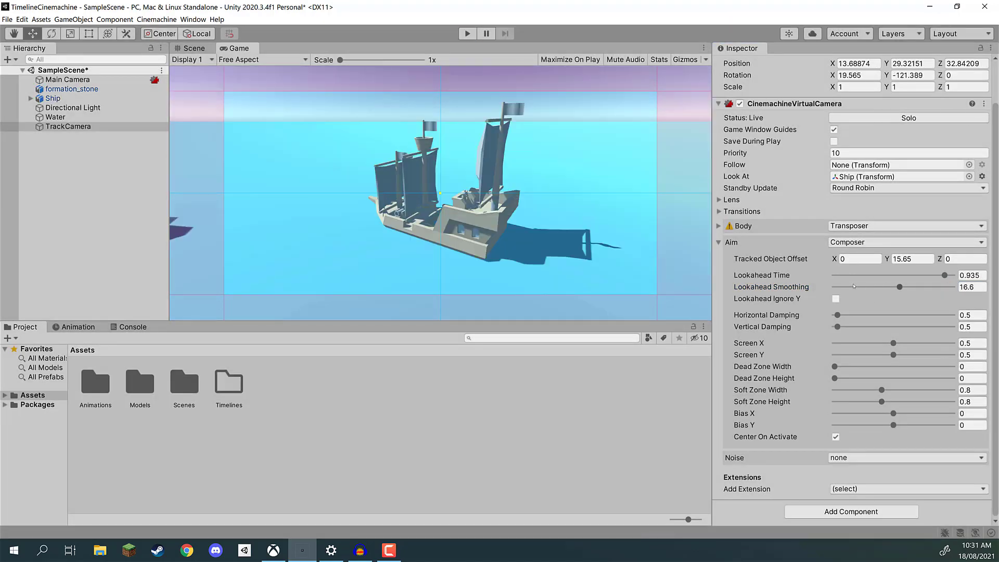
pyautogui.moveTo(853, 279); pyautogui.dragTo(799, 289)
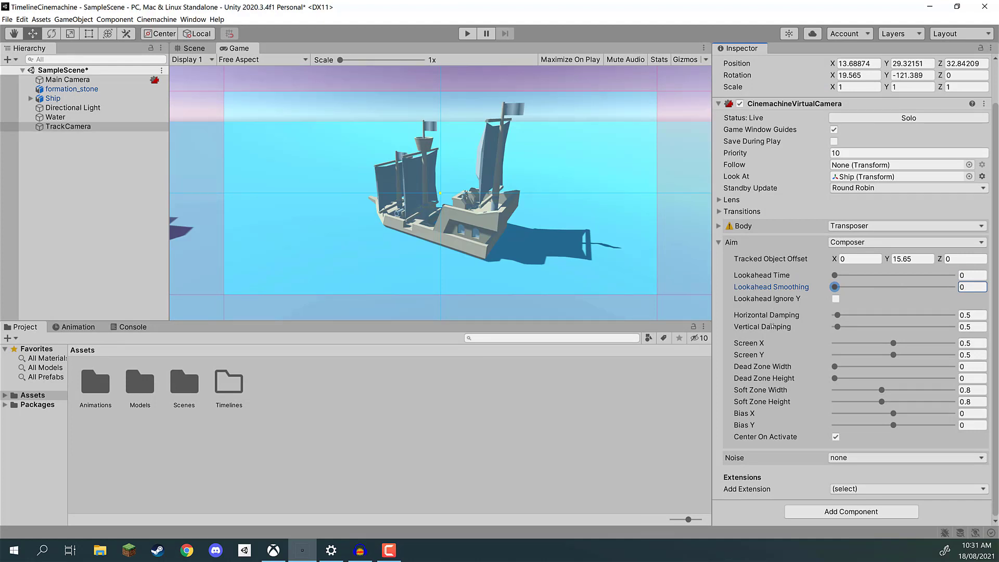
pyautogui.moveTo(756, 320)
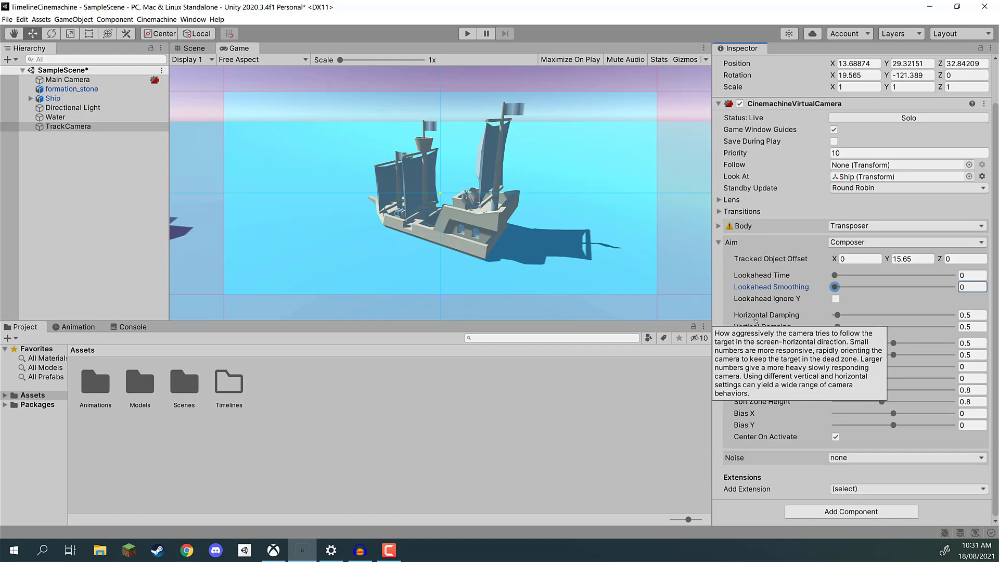
pyautogui.moveTo(838, 315); pyautogui.dragTo(830, 329)
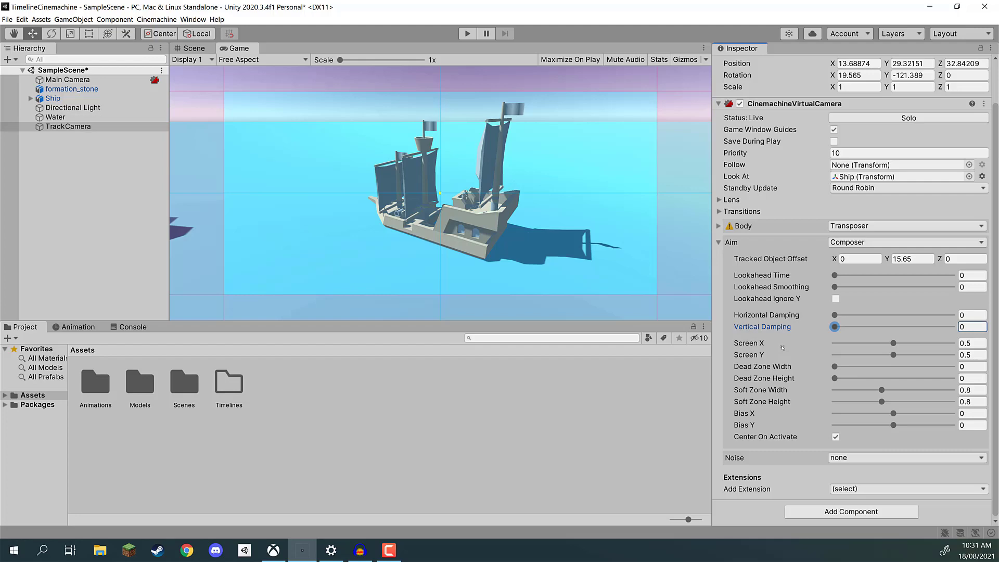
pyautogui.click(467, 34)
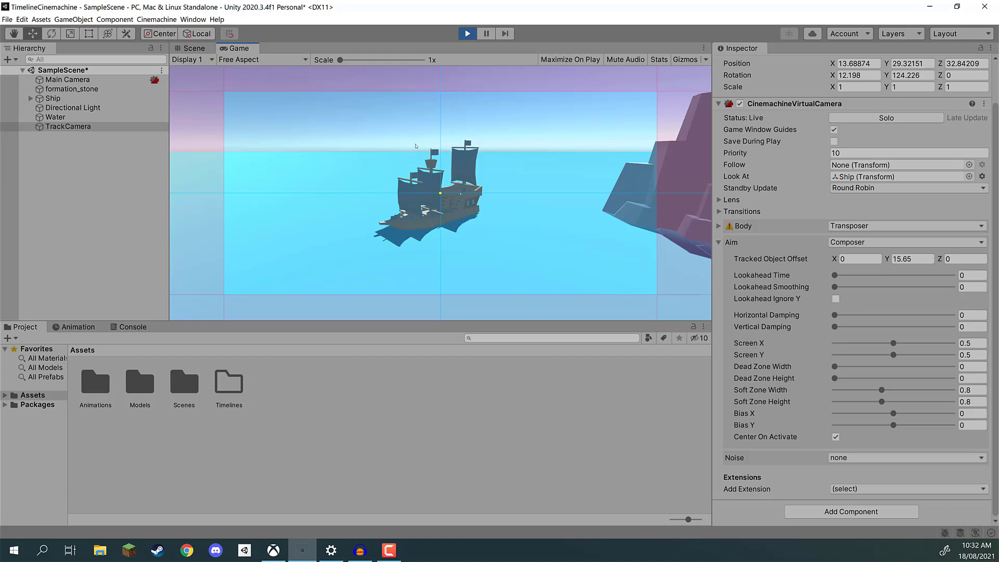
pyautogui.click(468, 34)
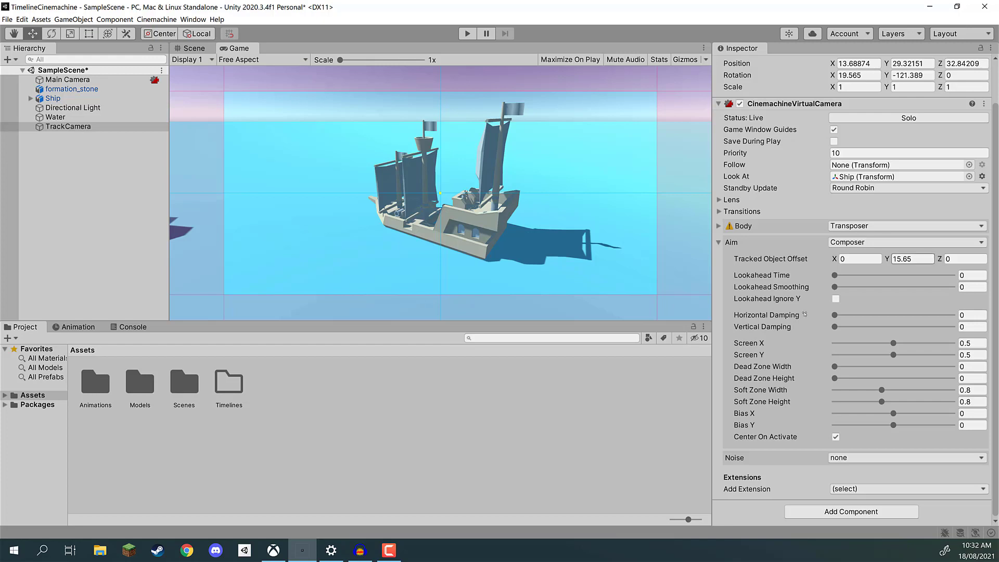
# Step: Try stronger horizontal damping in play mode with the game view at 1x scale
pyautogui.moveTo(836, 315); pyautogui.dragTo(854, 326)
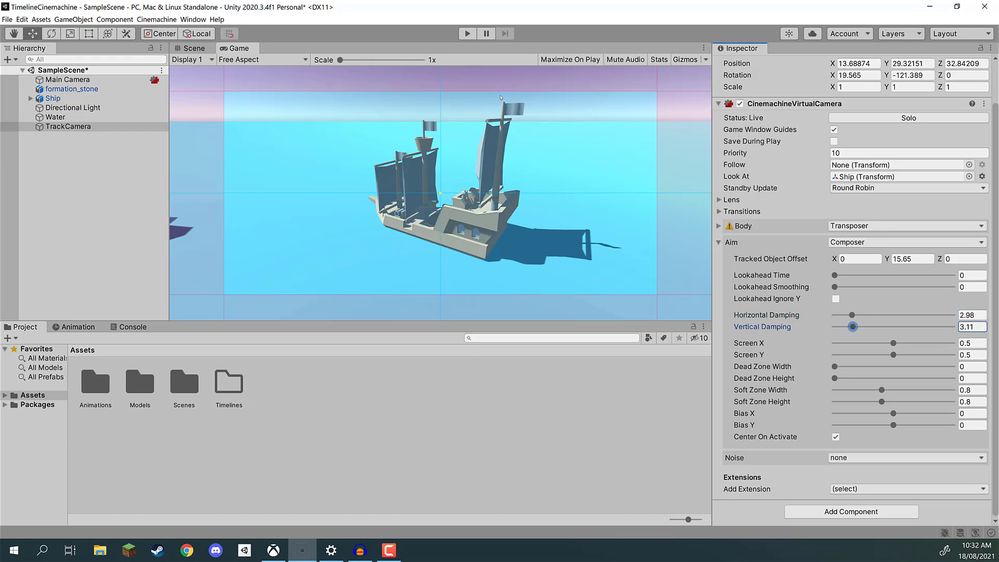
pyautogui.click(467, 34)
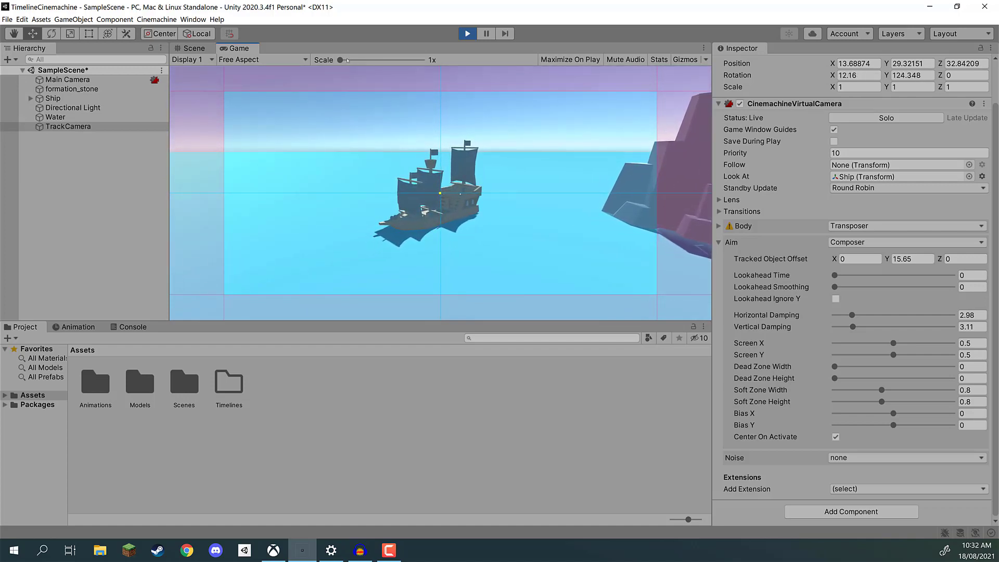
pyautogui.scroll(6, 433, 135)
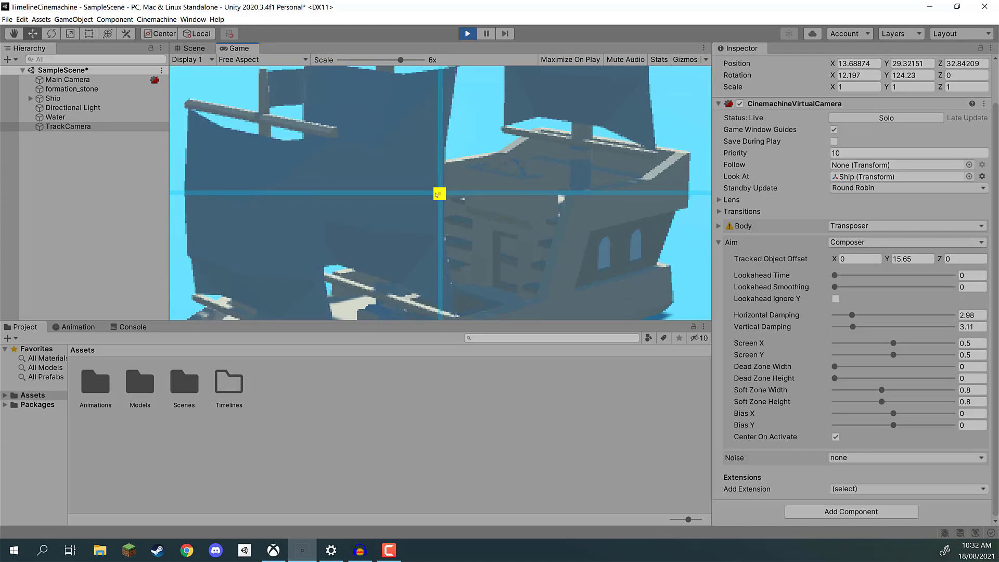
pyautogui.moveTo(401, 60); pyautogui.dragTo(324, 60)
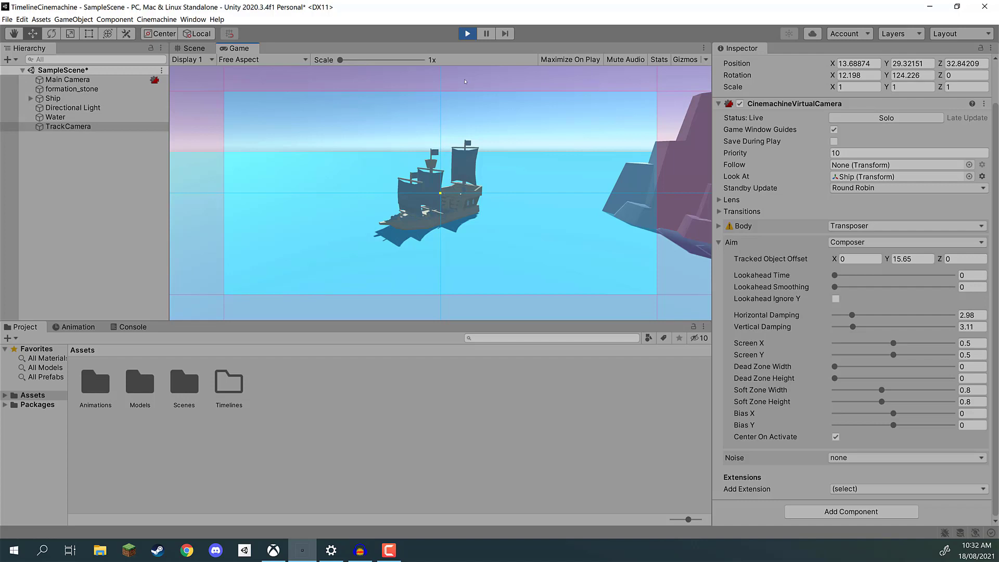
pyautogui.click(462, 32)
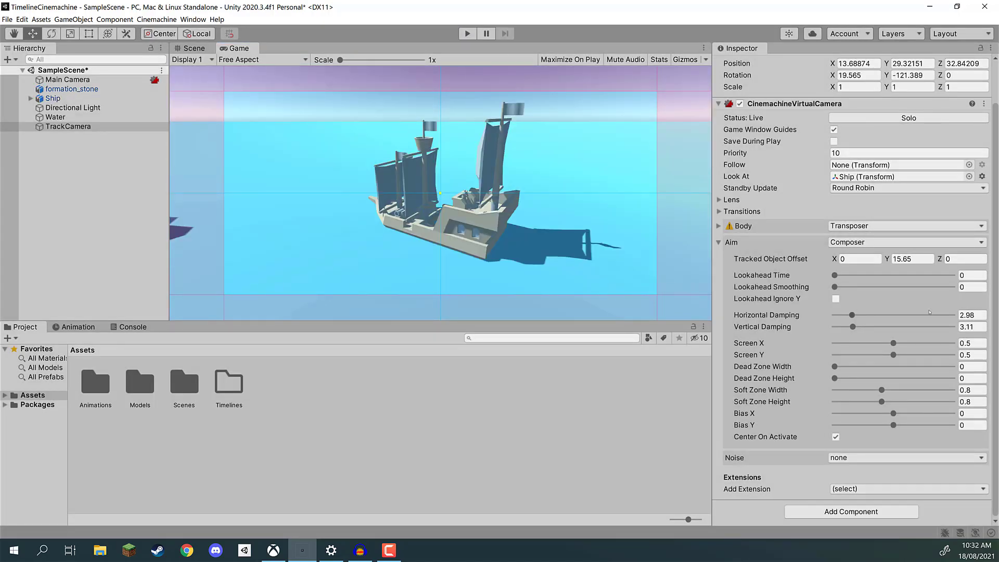
# Step: Set Horizontal Damping and Vertical Damping both to 1
pyautogui.click(971, 315)
pyautogui.write('1')
pyautogui.press('Tab')
pyautogui.write('1')
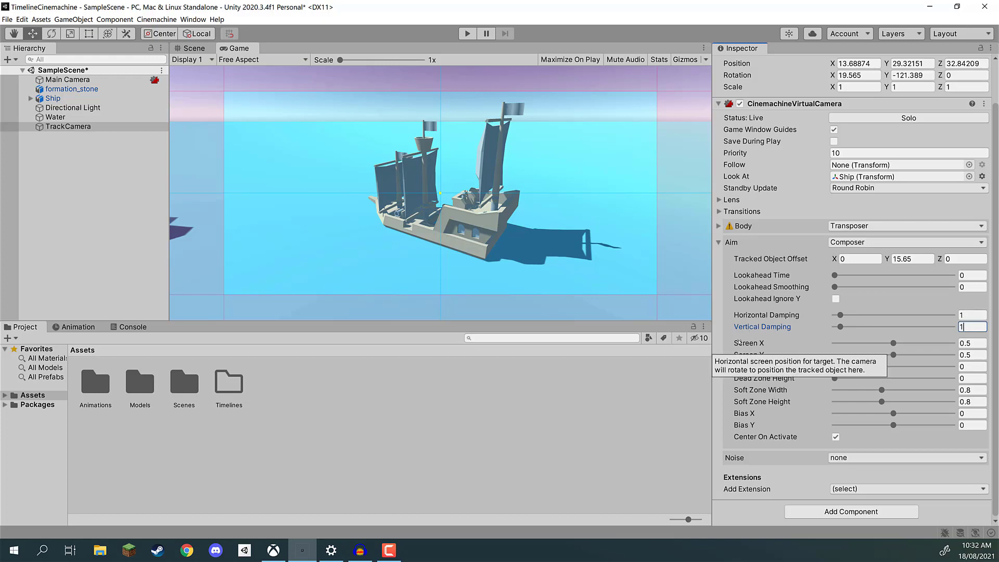
pyautogui.press('Return')
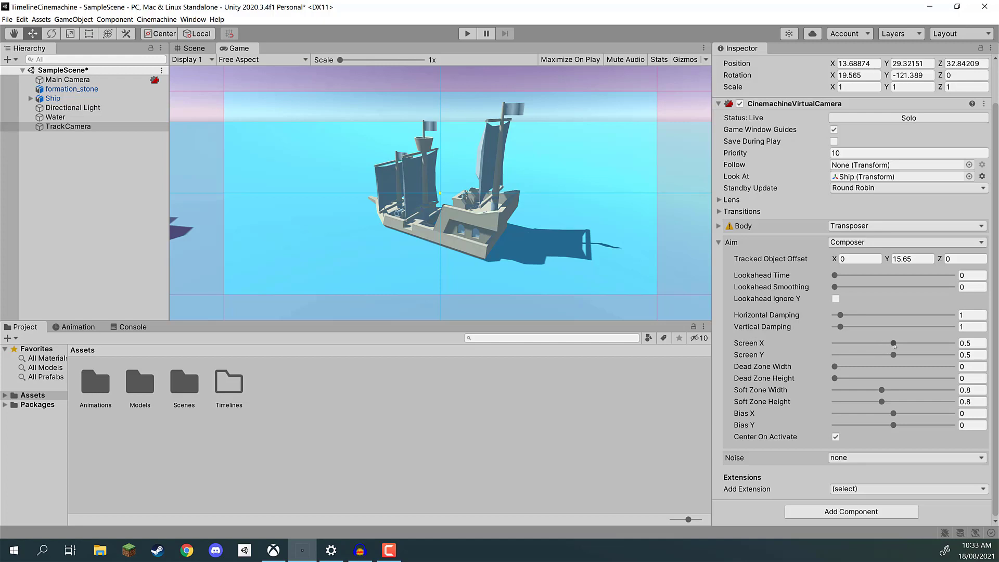
pyautogui.moveTo(895, 345)
pyautogui.mouseDown()
pyautogui.moveTo(912, 343)
pyautogui.moveTo(864, 355)
pyautogui.moveTo(904, 355)
pyautogui.moveTo(879, 354)
pyautogui.moveTo(894, 354)
pyautogui.mouseUp()
pyautogui.moveTo(749, 345)
pyautogui.moveTo(760, 367)
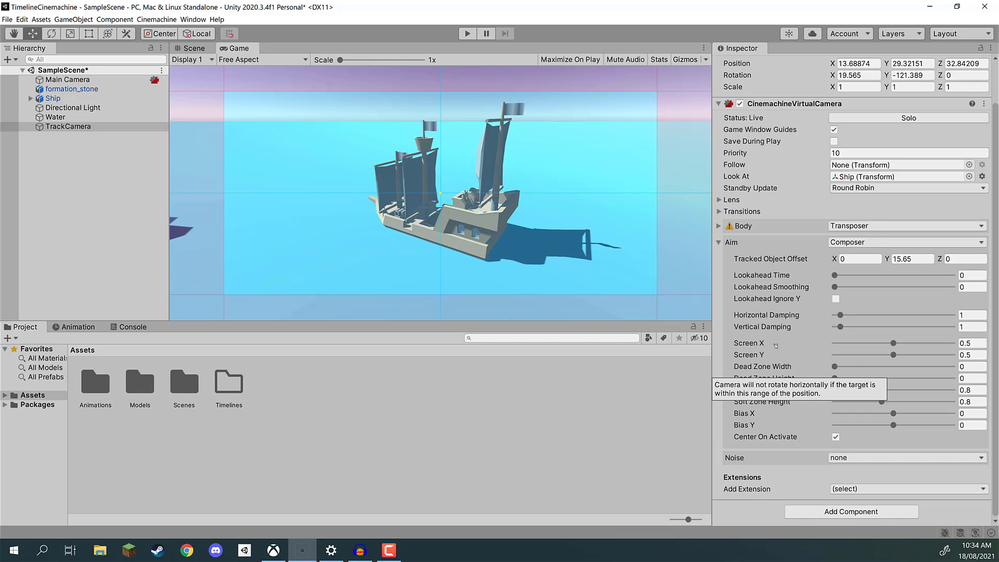
pyautogui.moveTo(836, 368); pyautogui.dragTo(859, 378)
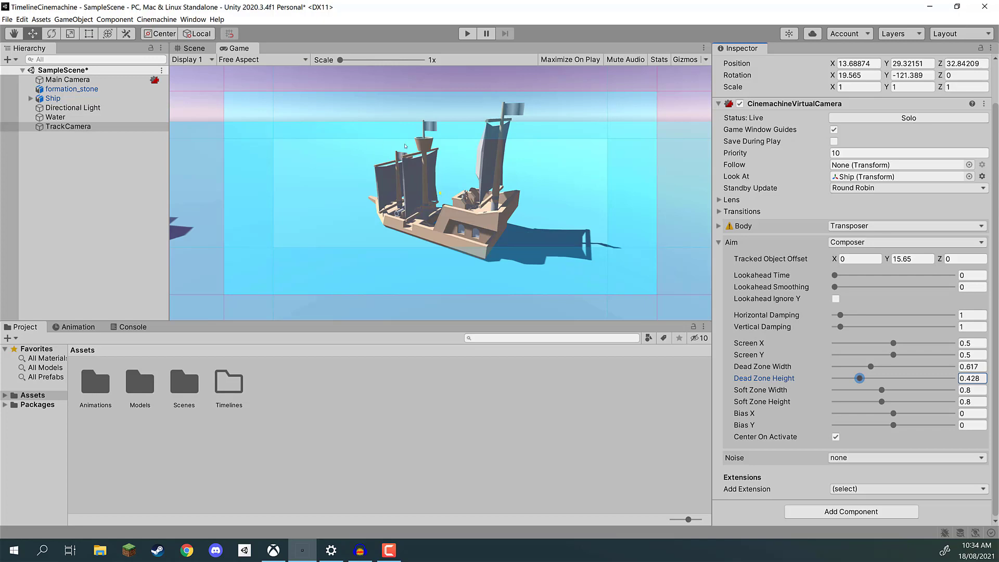
pyautogui.moveTo(867, 385); pyautogui.dragTo(873, 384)
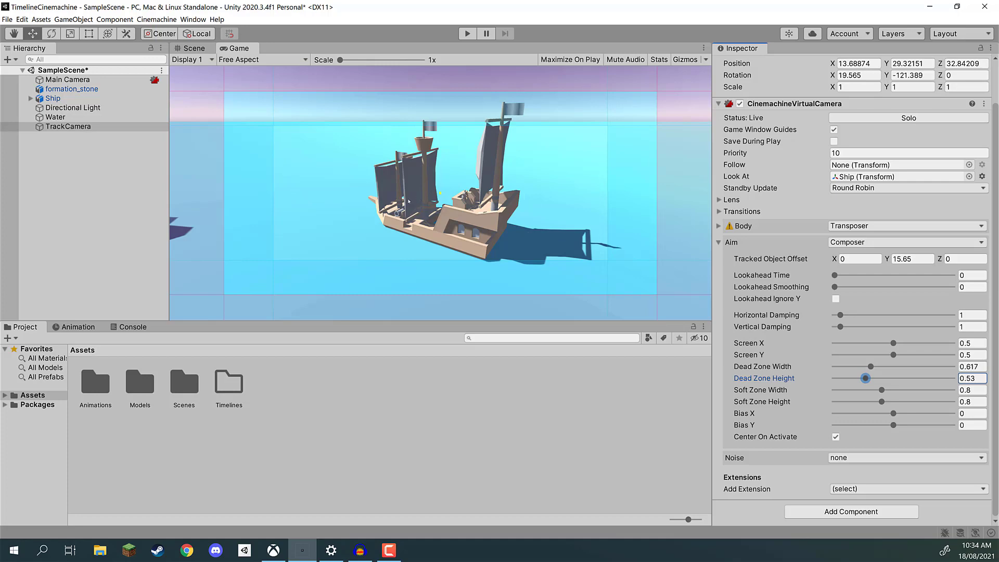
pyautogui.click(467, 34)
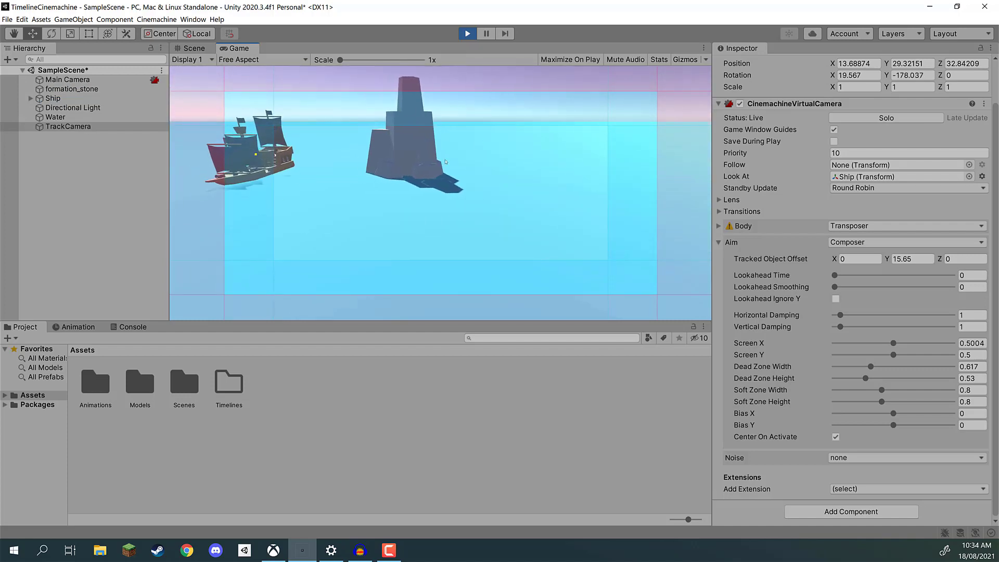
pyautogui.click(467, 35)
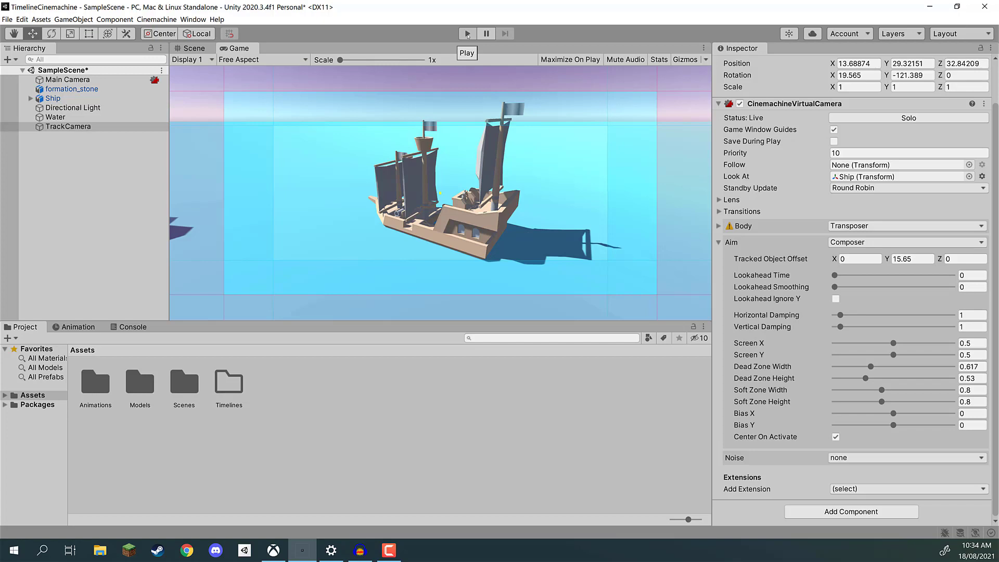
# Step: Set Dead Zone Width to 0, save the scene, and look up Soft Zone Width
pyautogui.moveTo(871, 366); pyautogui.dragTo(817, 380)
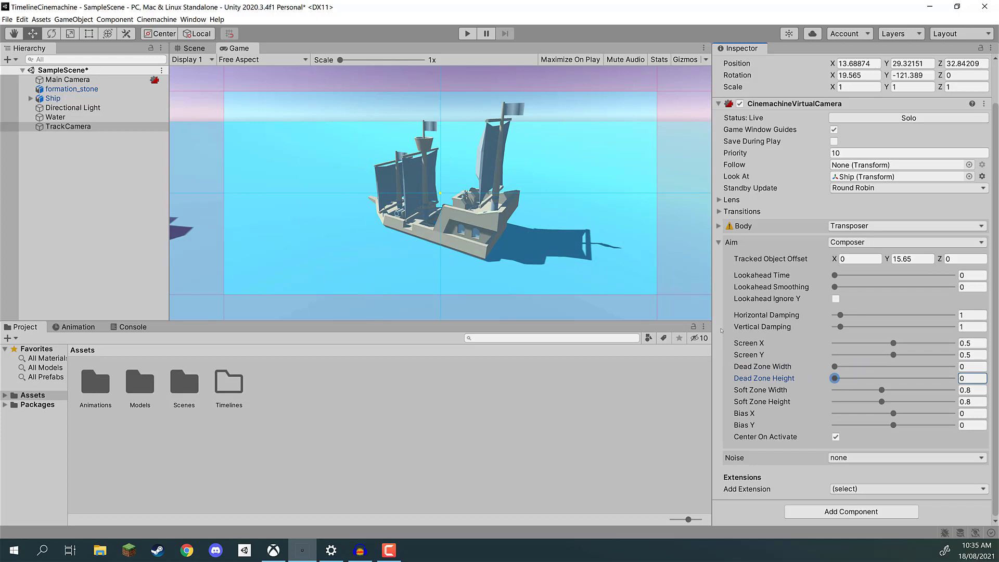
pyautogui.hotkey('ctrl', 's')
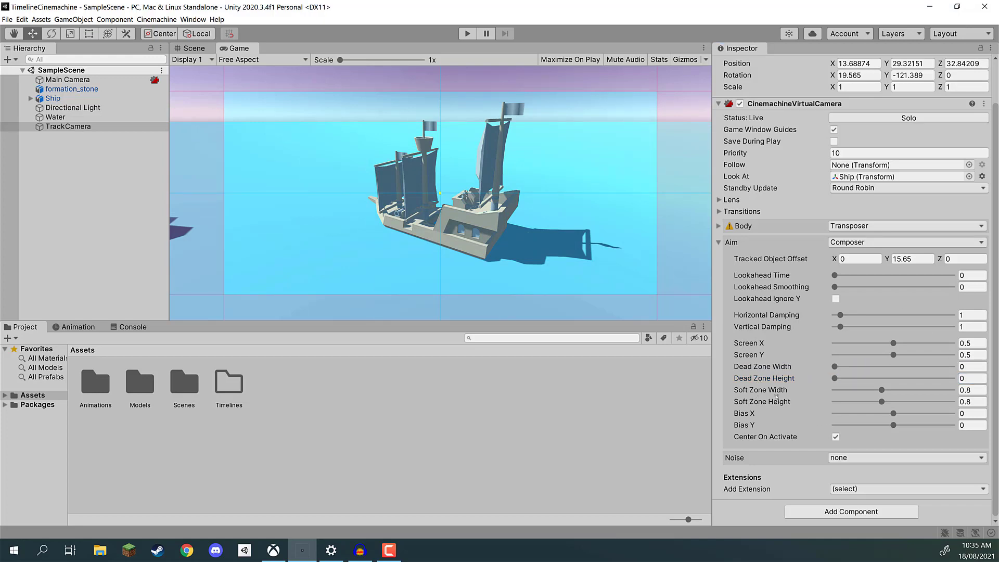
pyautogui.click(757, 390)
# Step: Try a Bias X offset, undo it back to 0, and toggle Center On Activate
pyautogui.click(865, 413)
pyautogui.moveTo(888, 414); pyautogui.dragTo(835, 426)
pyautogui.hotkey('ctrl', 'z')
pyautogui.click(836, 438)
pyautogui.click(467, 34)
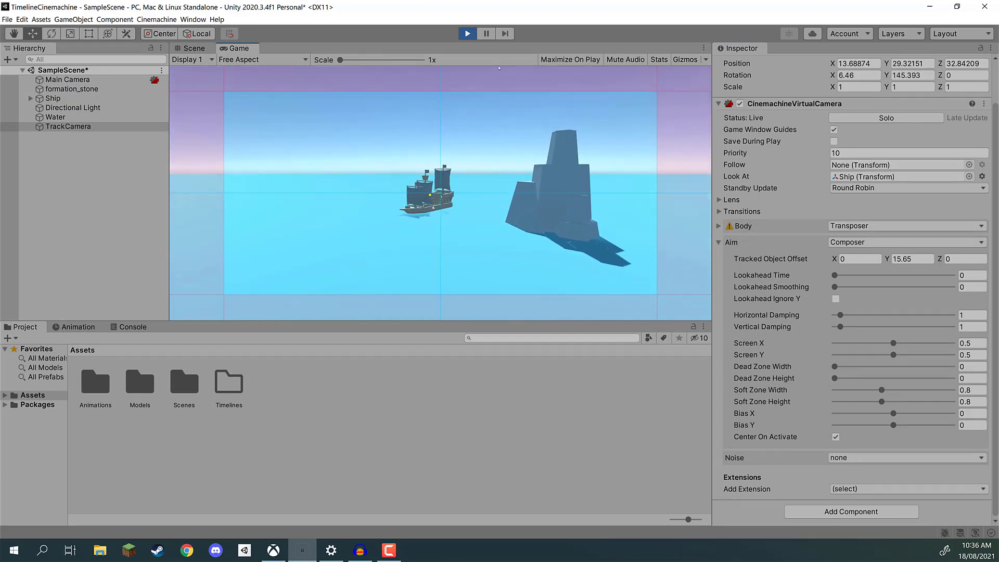
pyautogui.click(472, 36)
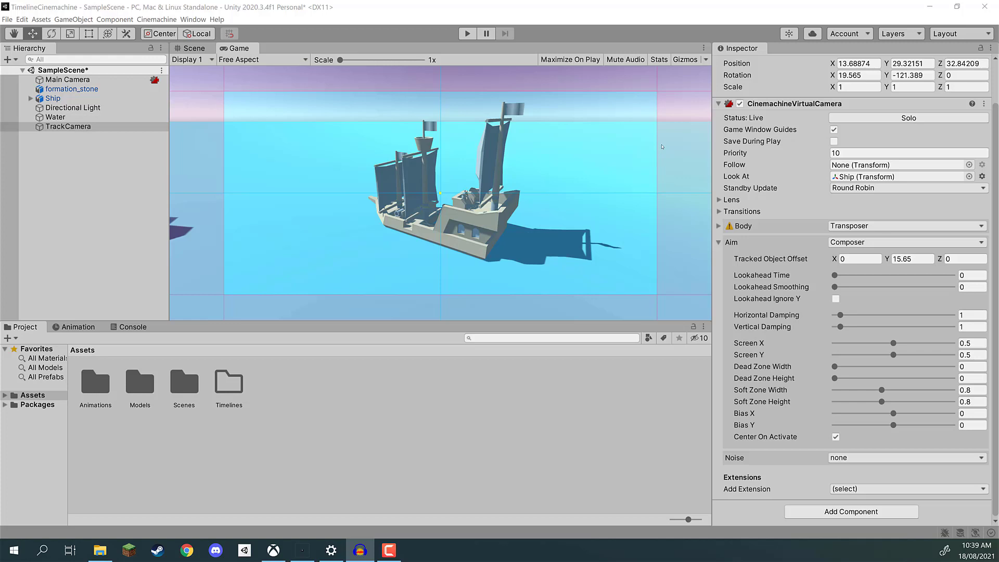
pyautogui.hotkey('ctrl', 'p')
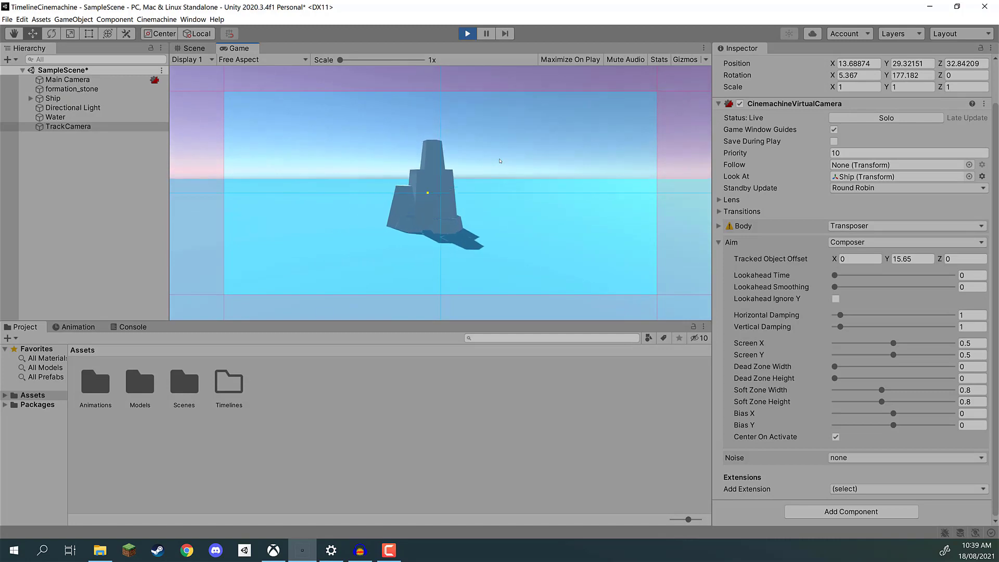
pyautogui.click(472, 36)
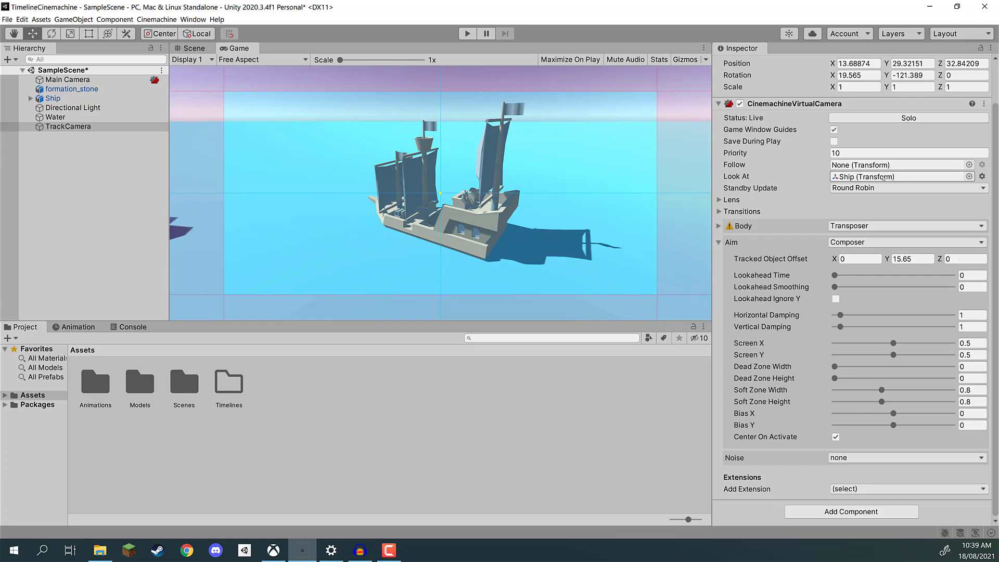
pyautogui.click(864, 178)
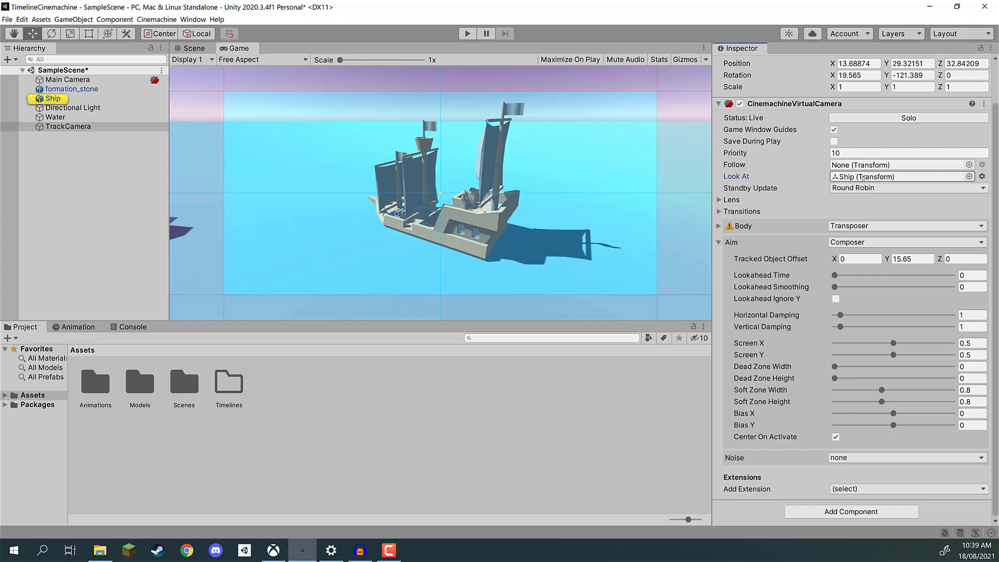
# Step: Clear Look At to None, preview in play mode, then set Follow to the Ship
pyautogui.click(969, 176)
pyautogui.doubleClick(672, 50)
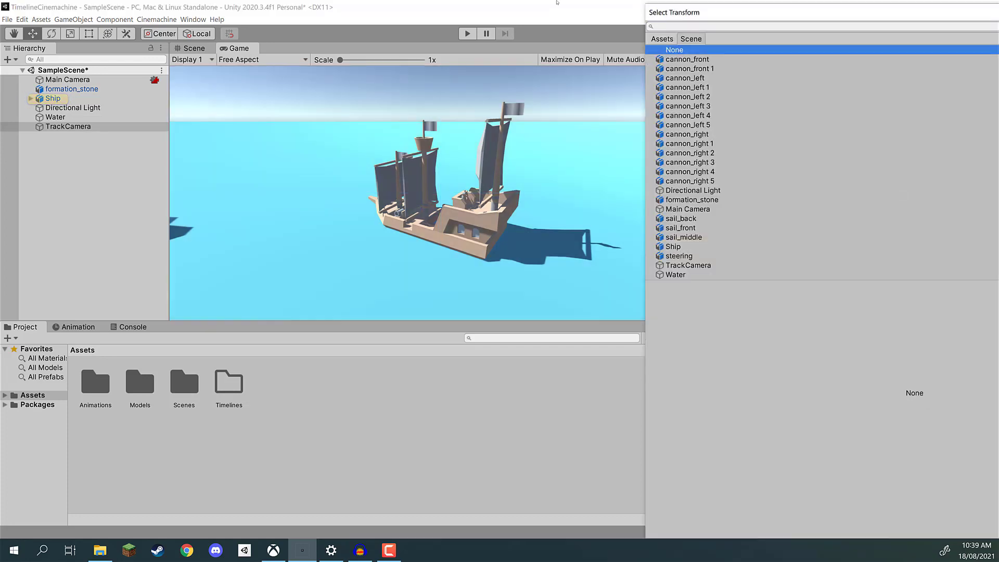
pyautogui.click(467, 33)
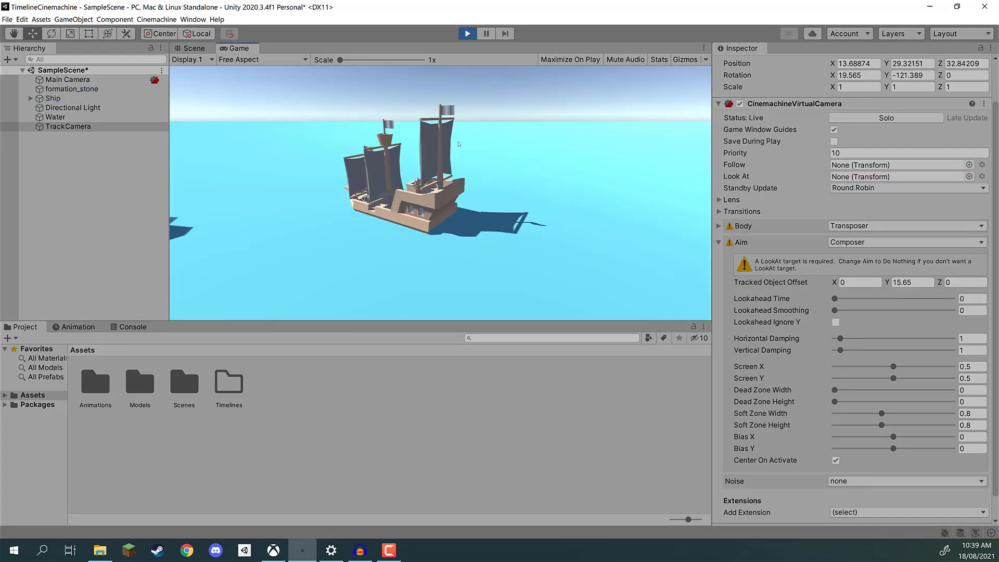
pyautogui.click(467, 33)
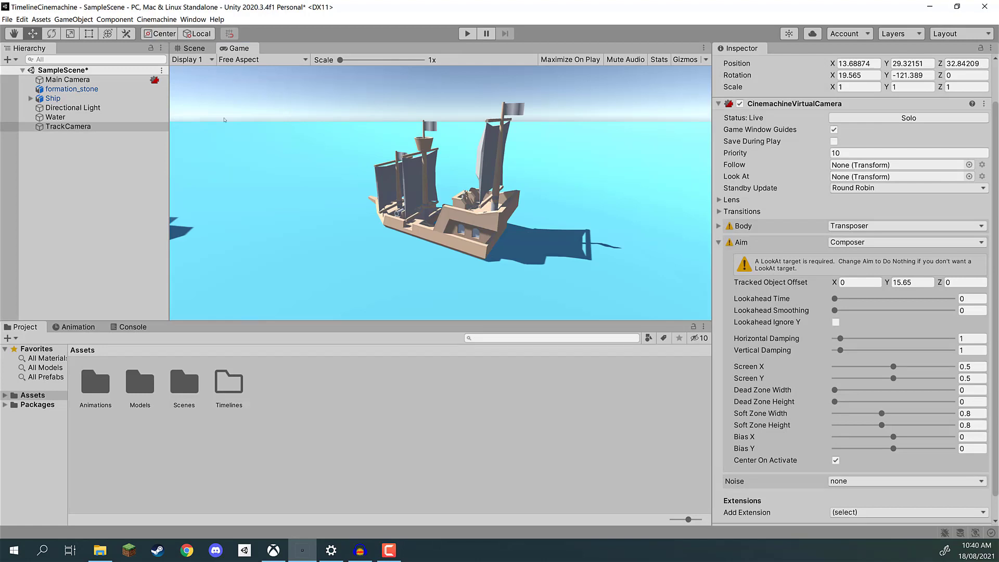
pyautogui.moveTo(53, 98); pyautogui.dragTo(832, 166)
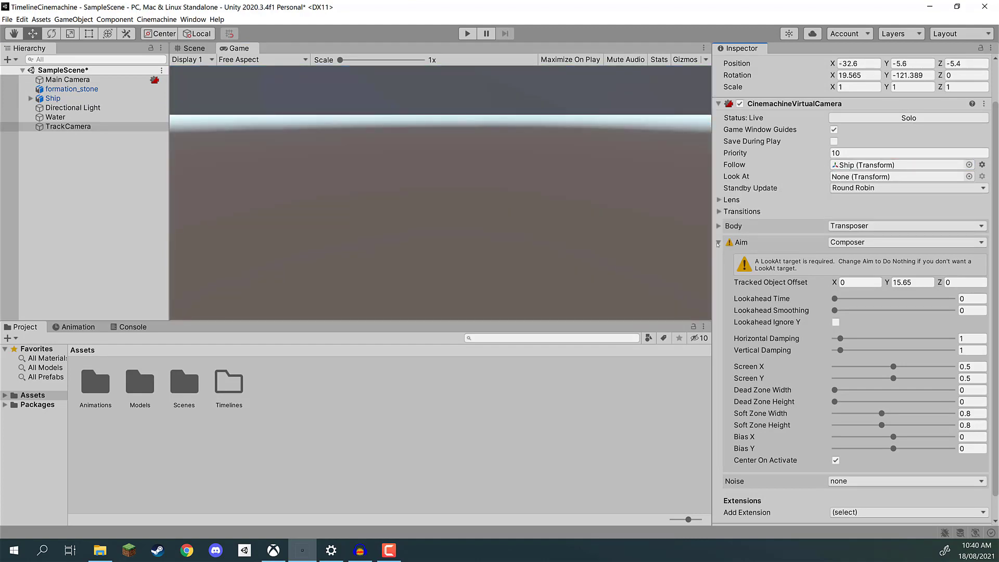
pyautogui.click(718, 243)
# Step: Reveal the Transposer Follow Offset, bring the ship into the Scene view and start raising the height
pyautogui.click(719, 272)
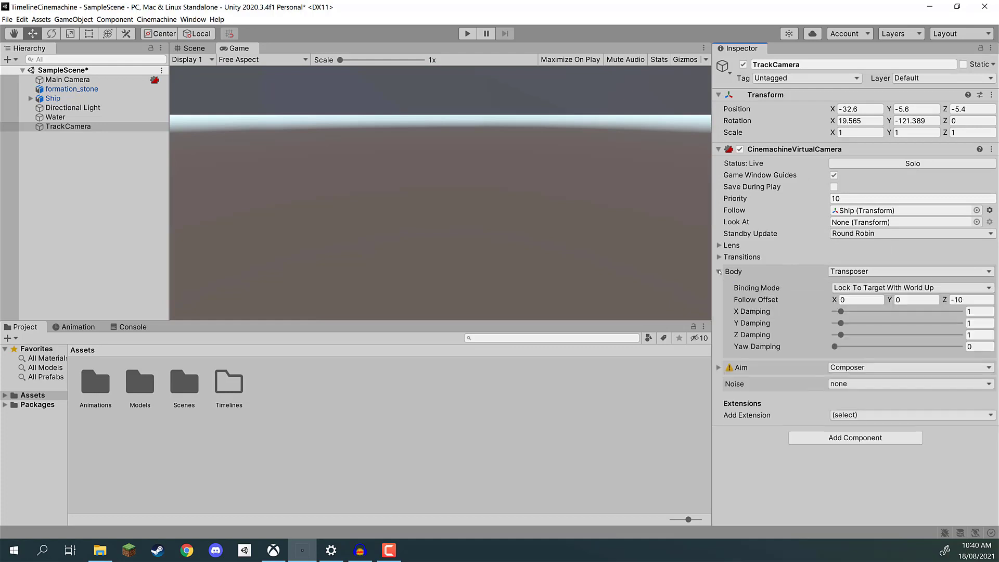
pyautogui.click(190, 48)
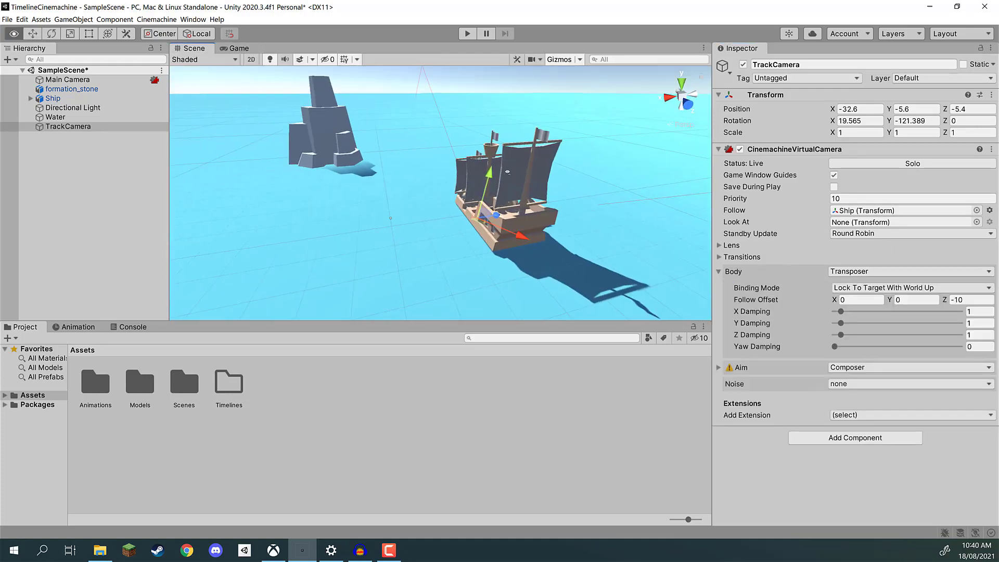
pyautogui.press('w')
pyautogui.moveTo(508, 171); pyautogui.dragTo(470, 133, button='right')
pyautogui.scroll(-5, 469, 133)
pyautogui.scroll(2, 470, 133)
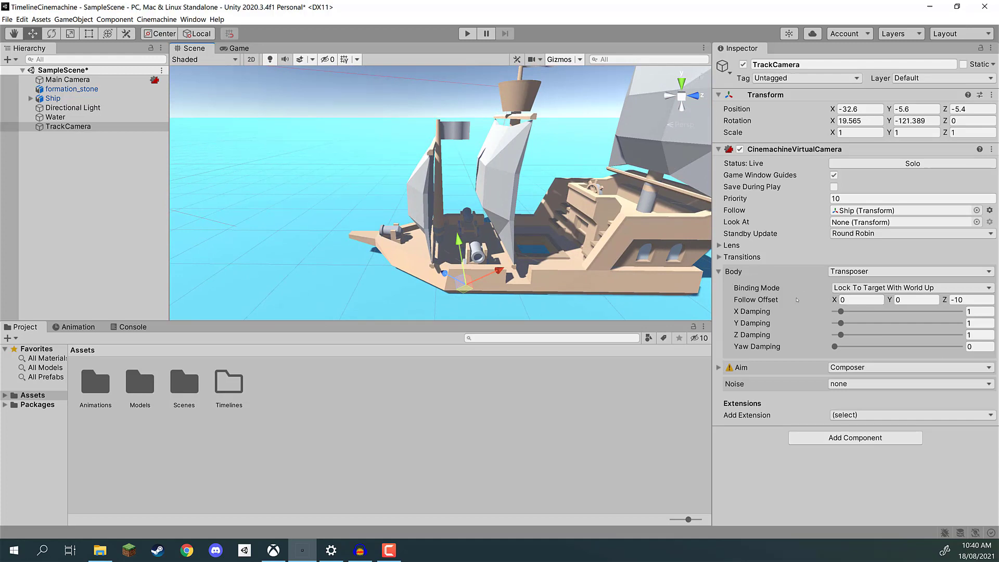
pyautogui.moveTo(891, 299); pyautogui.dragTo(960, 299)
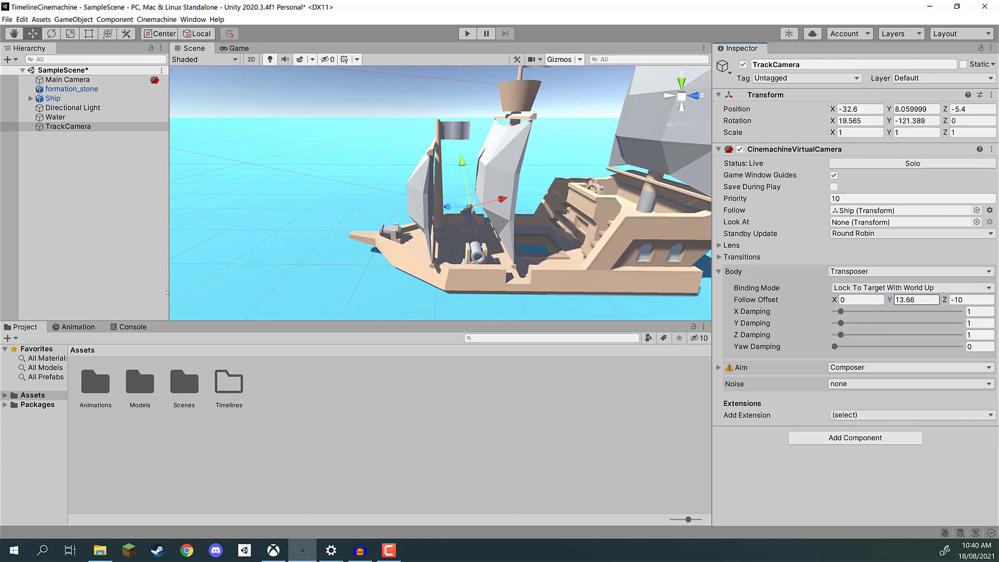
# Step: Set TrackCamera's rotation to 0, 180, 0 and check the result in the Game view
pyautogui.click(878, 119)
pyautogui.write('0')
pyautogui.click(895, 120)
pyautogui.write('0')
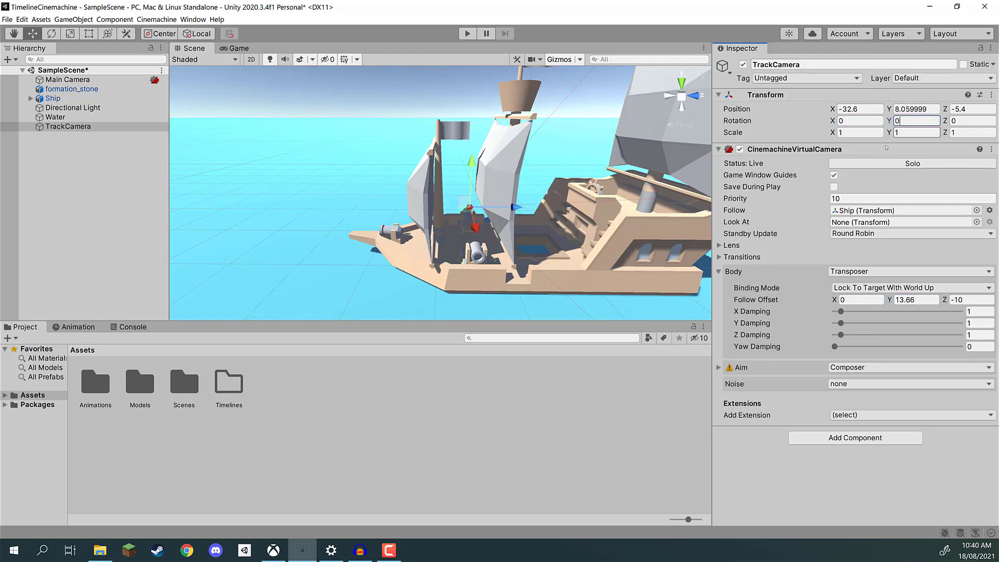
pyautogui.press('Return')
pyautogui.write('180')
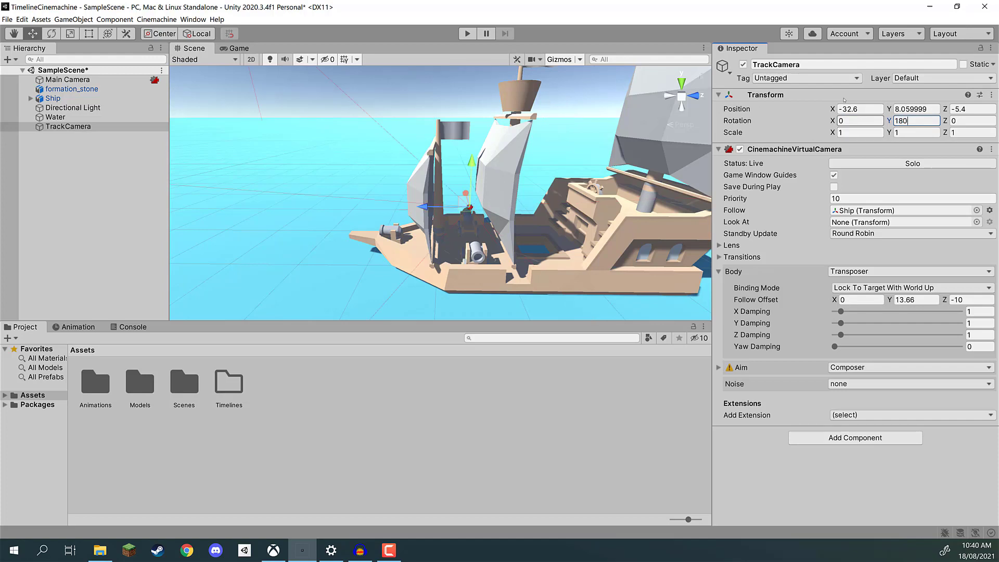
pyautogui.click(234, 49)
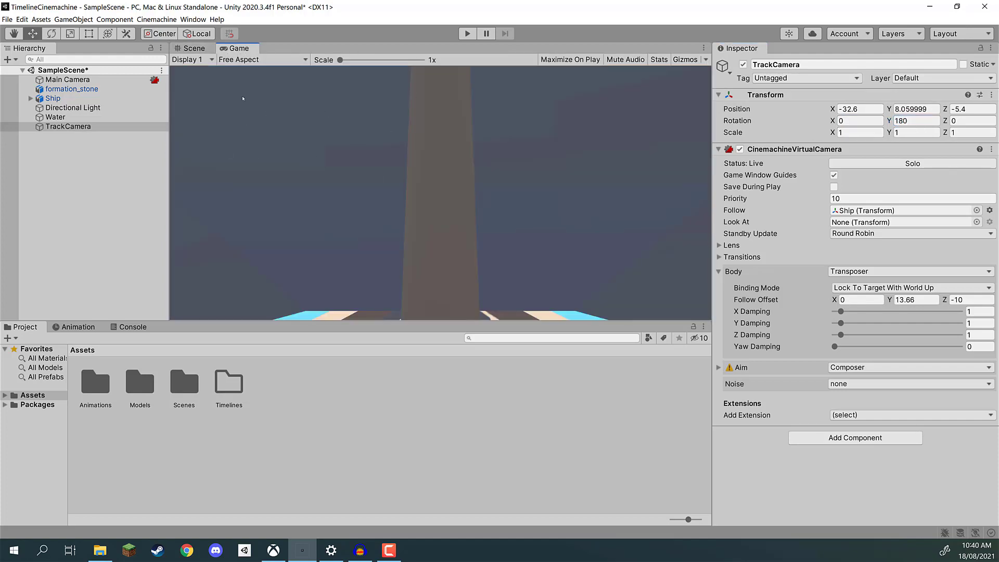
# Step: Scrub Follow Offset to 15.54, 16.36, 26.4 and turn rotation Y to 188.9 to frame ship and rock
pyautogui.click(194, 48)
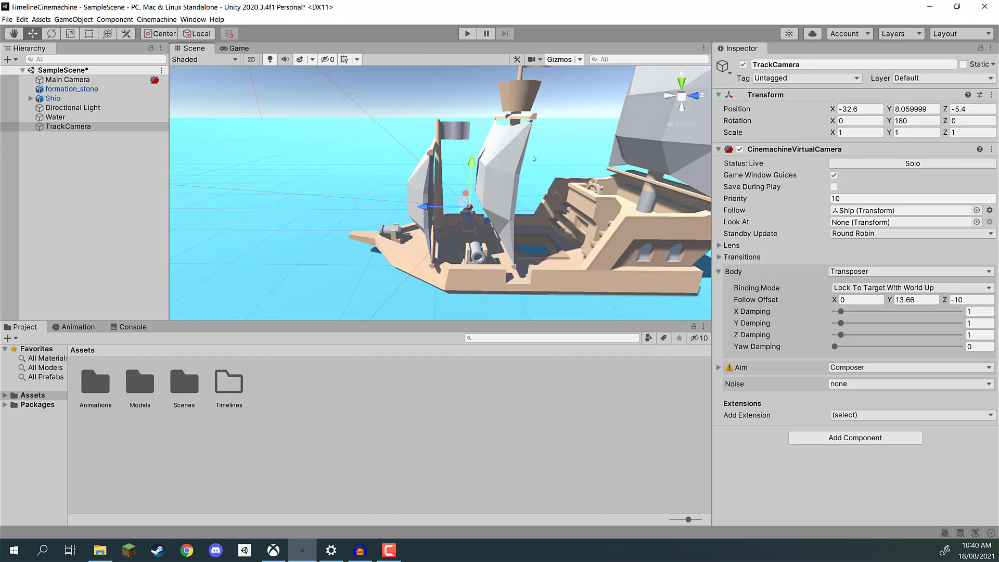
pyautogui.keyDown('alt'); pyautogui.moveTo(533, 158); pyautogui.dragTo(464, 154); pyautogui.keyUp('alt')
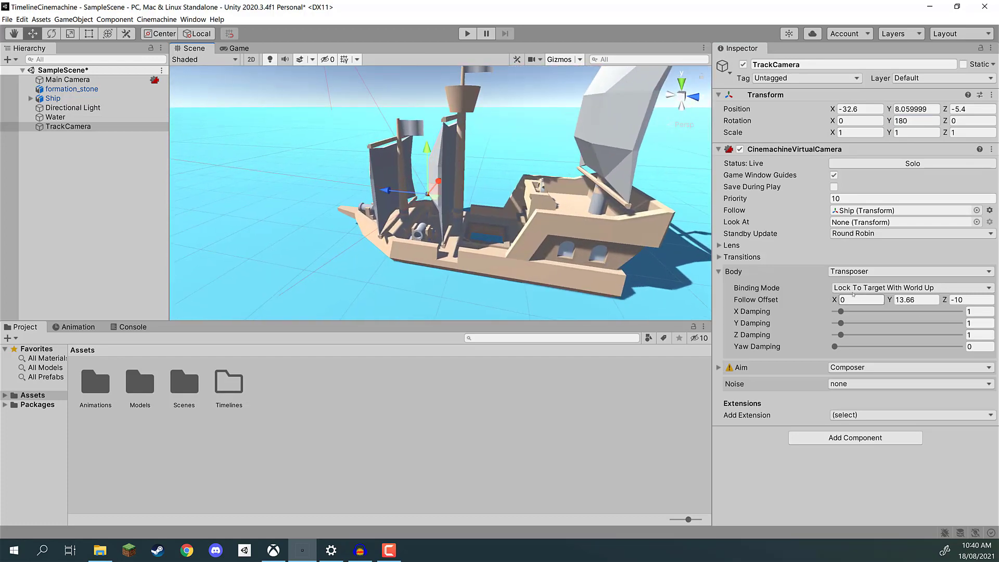
pyautogui.moveTo(889, 300); pyautogui.dragTo(130, 331)
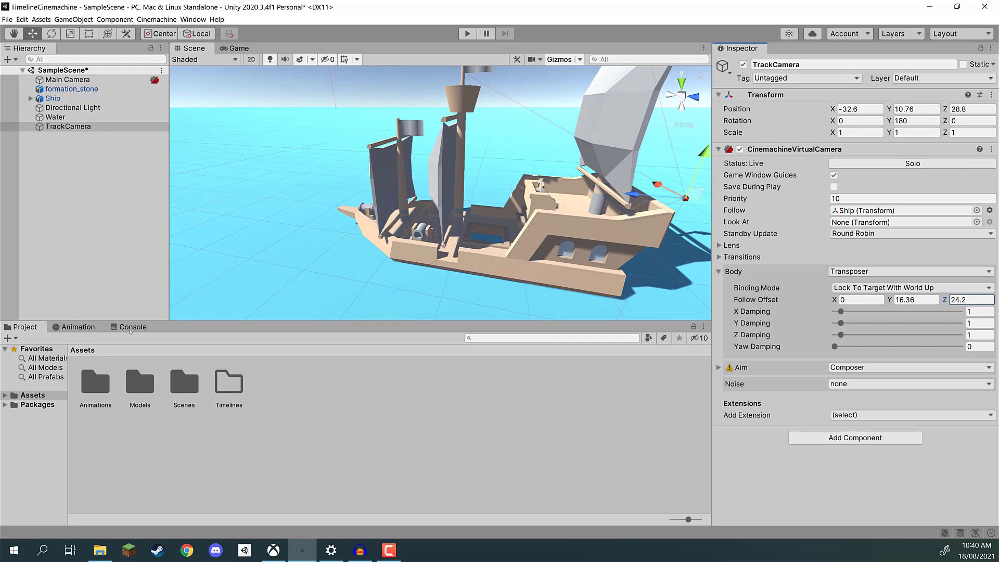
pyautogui.keyDown('alt'); pyautogui.moveTo(333, 219); pyautogui.dragTo(541, 208); pyautogui.keyUp('alt')
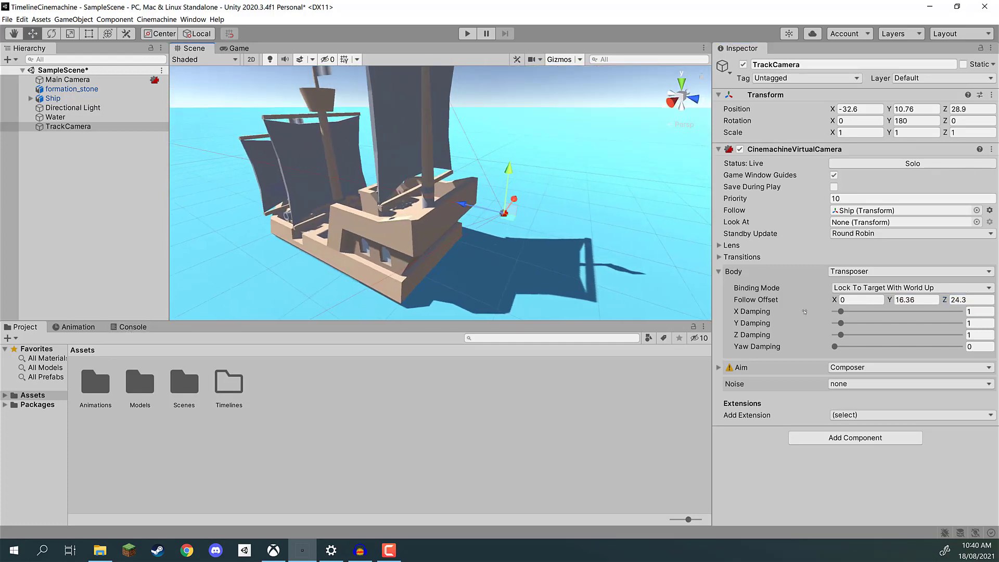
pyautogui.moveTo(834, 299); pyautogui.dragTo(893, 283)
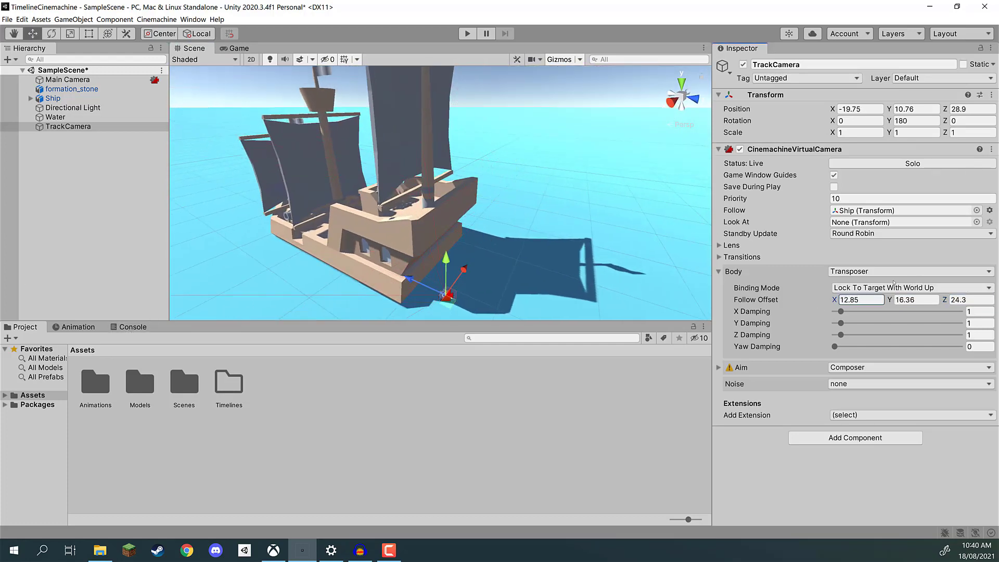
pyautogui.click(233, 48)
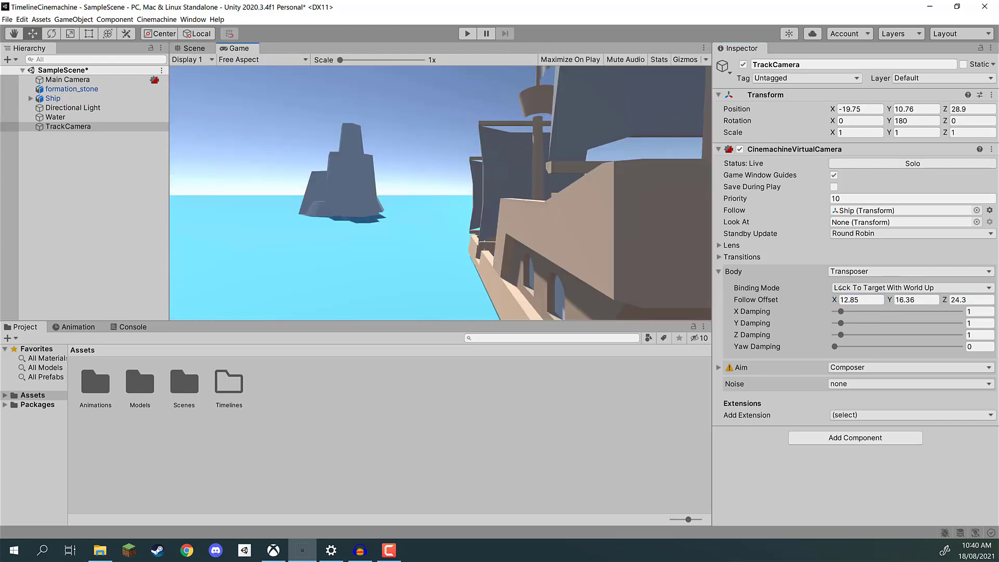
pyautogui.moveTo(834, 300); pyautogui.dragTo(961, 300)
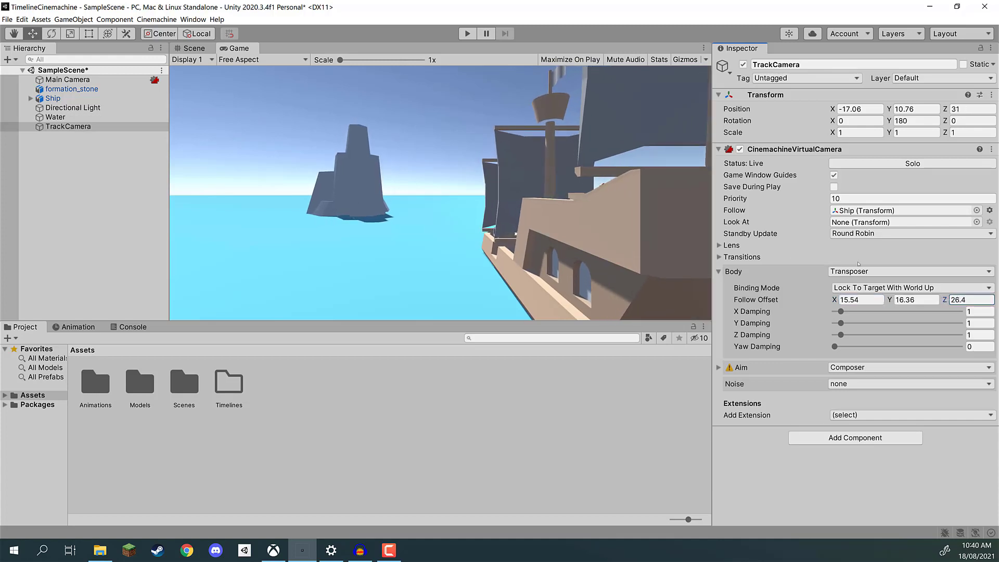
pyautogui.moveTo(889, 121); pyautogui.dragTo(931, 132)
pyautogui.click(453, 202)
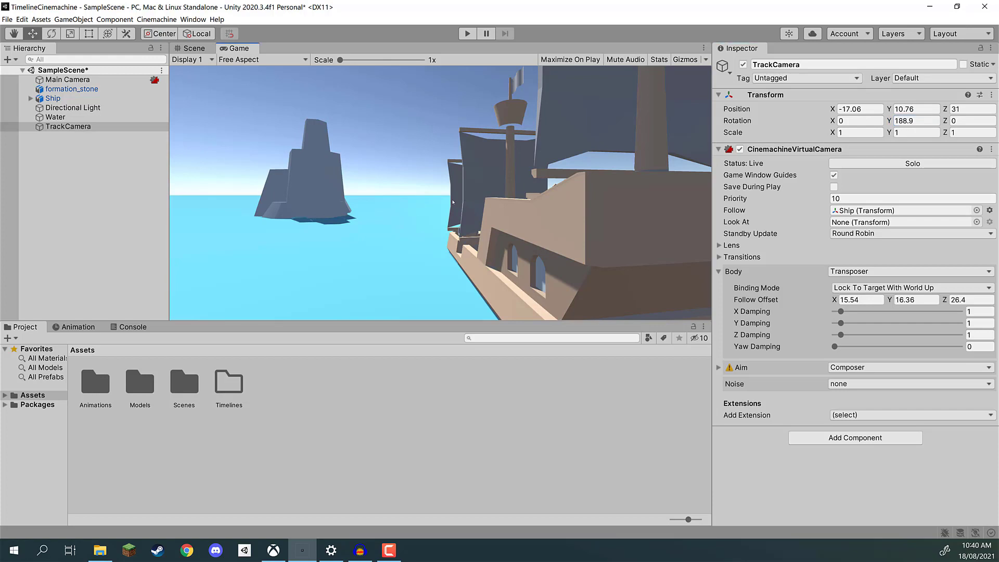
pyautogui.click(468, 33)
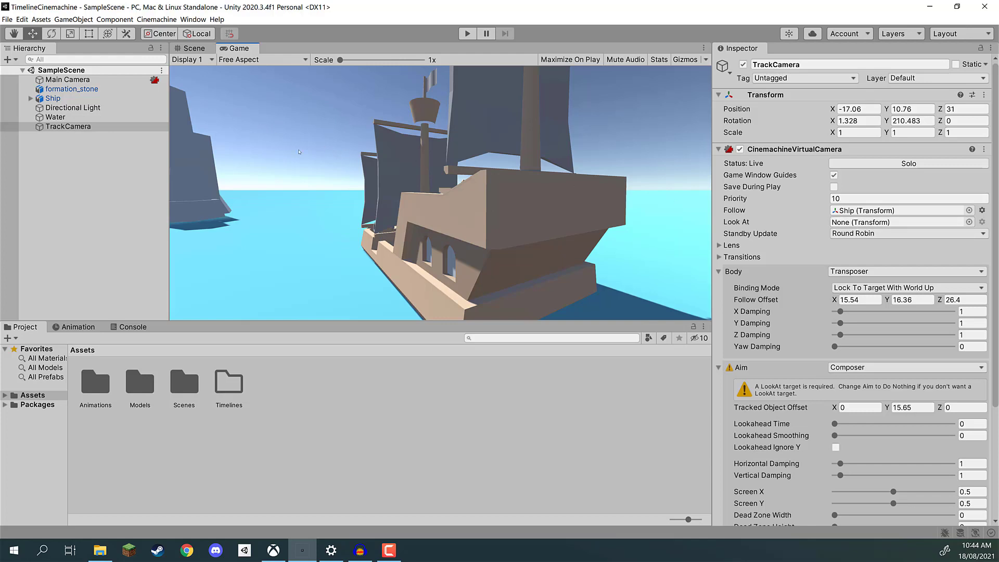
# Step: Set formation_stone as TrackCamera's Look At target
pyautogui.moveTo(64, 91); pyautogui.dragTo(852, 223)
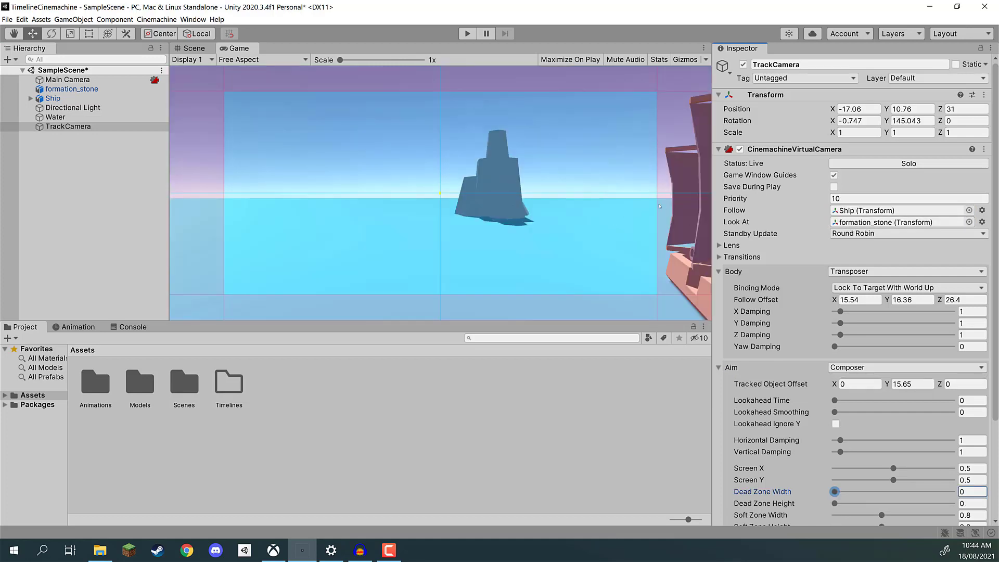
pyautogui.click(868, 296)
pyautogui.write('0')
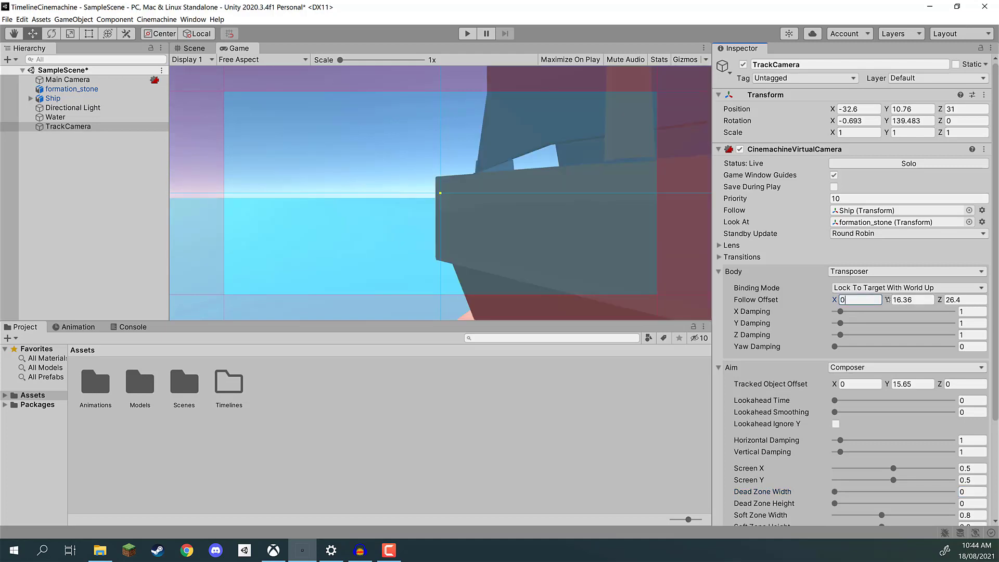
pyautogui.press('Escape')
# Step: Set Tracked Object Offset to X 29.3, Y 23.3 and scrub Follow Offset to −27.08, 16.36, 33.8
pyautogui.click(913, 384)
pyautogui.write('23.3')
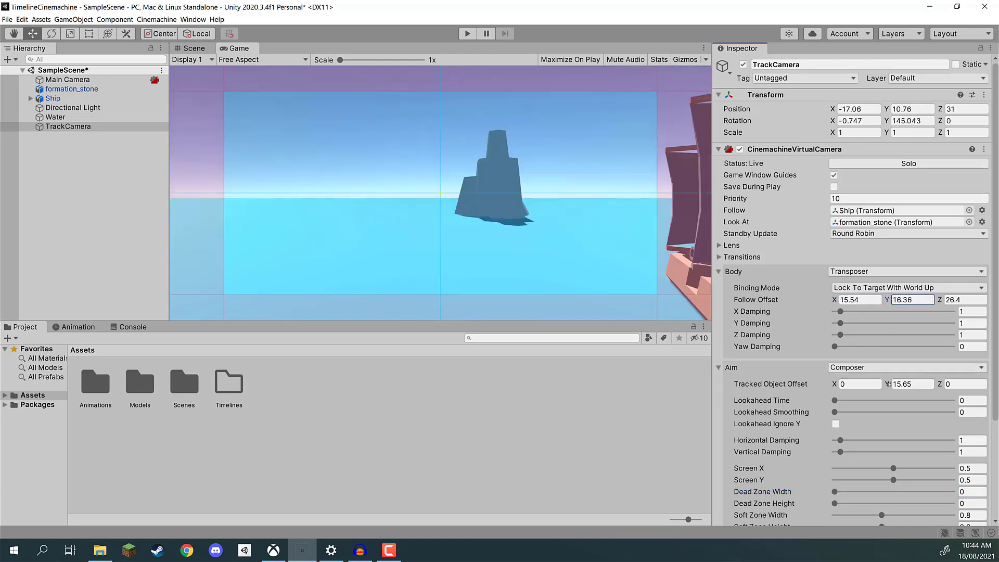
pyautogui.press('Return')
pyautogui.click(843, 383)
pyautogui.write('29.3')
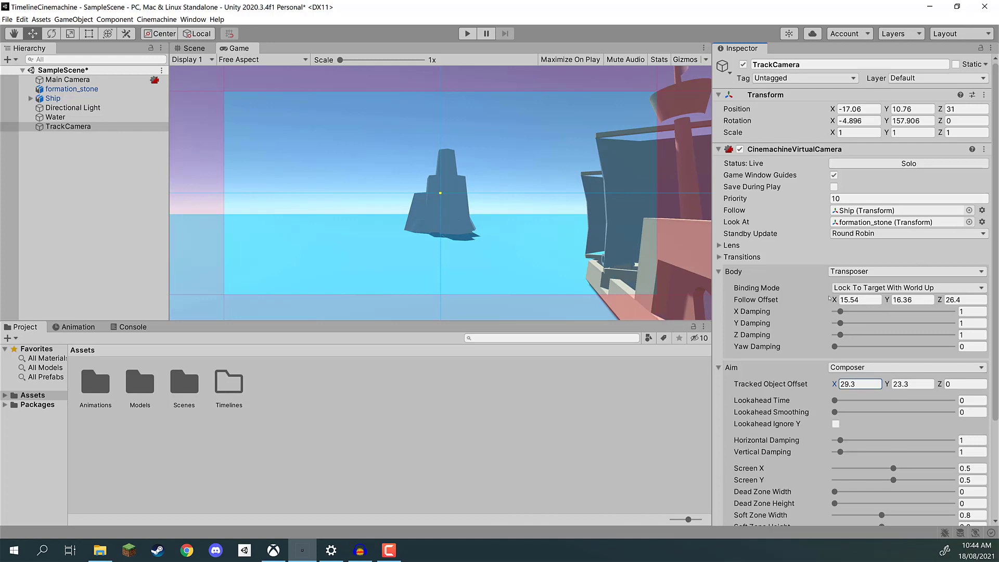
pyautogui.moveTo(829, 297); pyautogui.dragTo(482, 3)
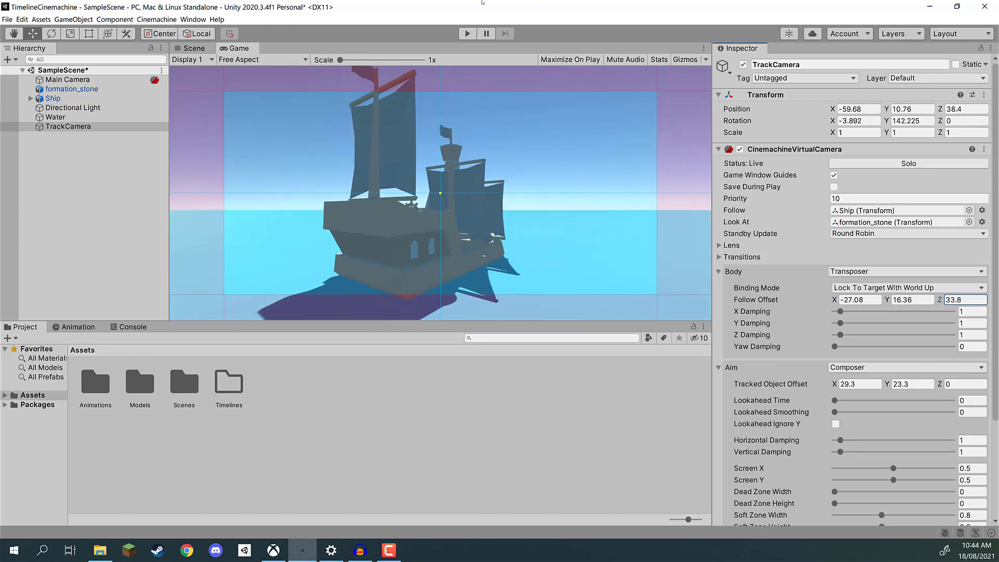
# Step: Preview the shot in Play mode, then change Follow Offset Y from 26.76 to 32.03 and replay
pyautogui.click(467, 33)
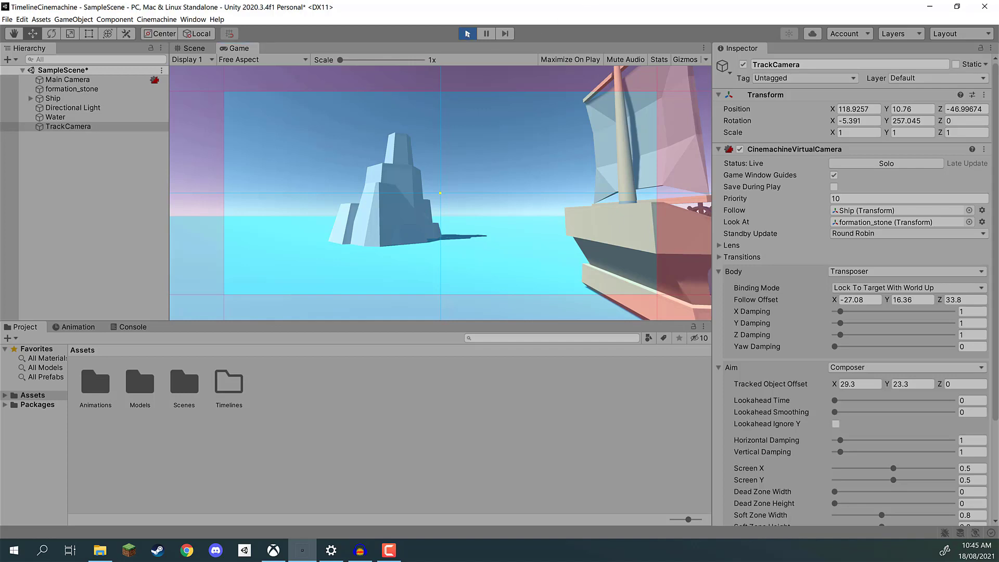
pyautogui.hotkey('ctrl', 'p')
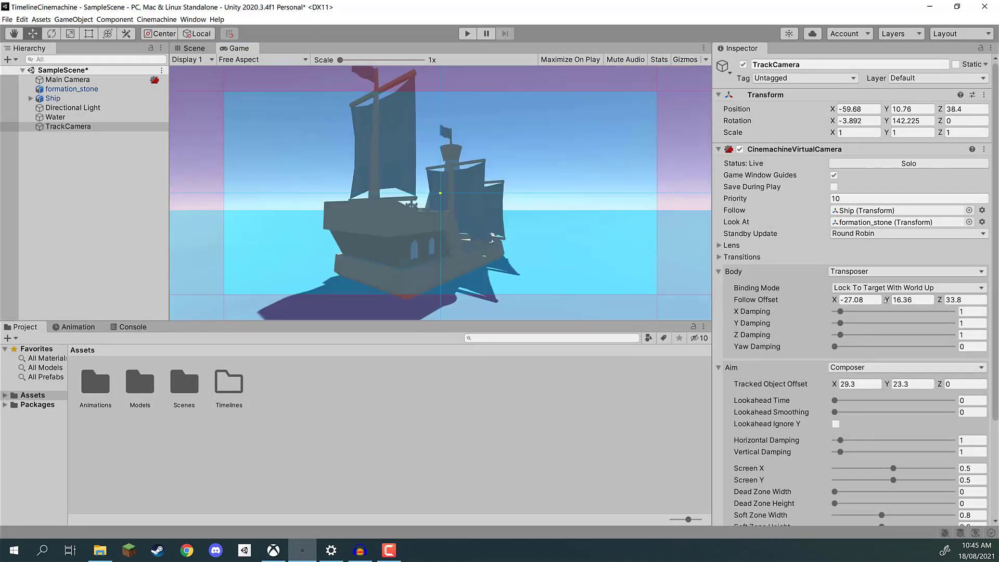
pyautogui.click(910, 300)
pyautogui.write('26.7632.03')
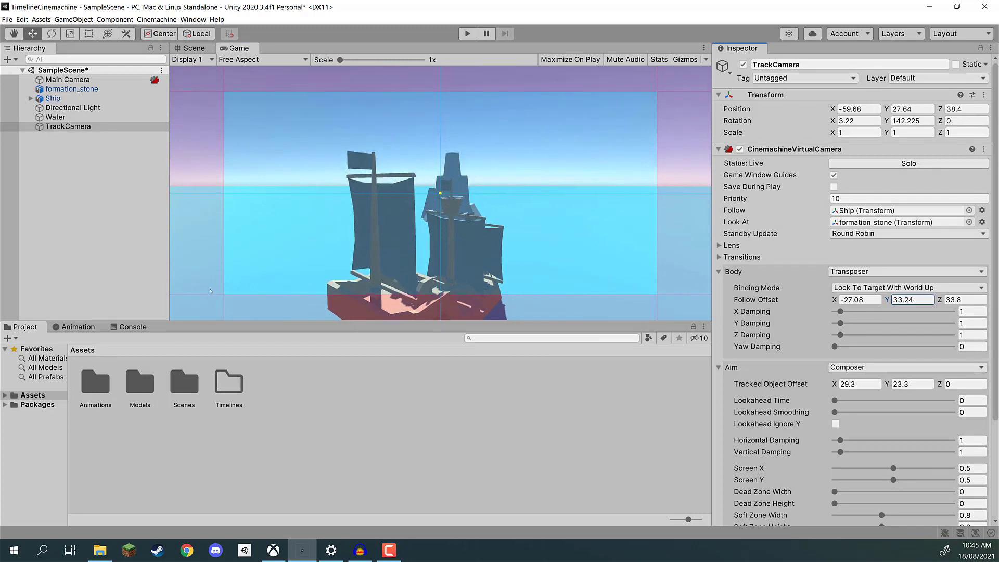
pyautogui.hotkey('ctrl', 'p')
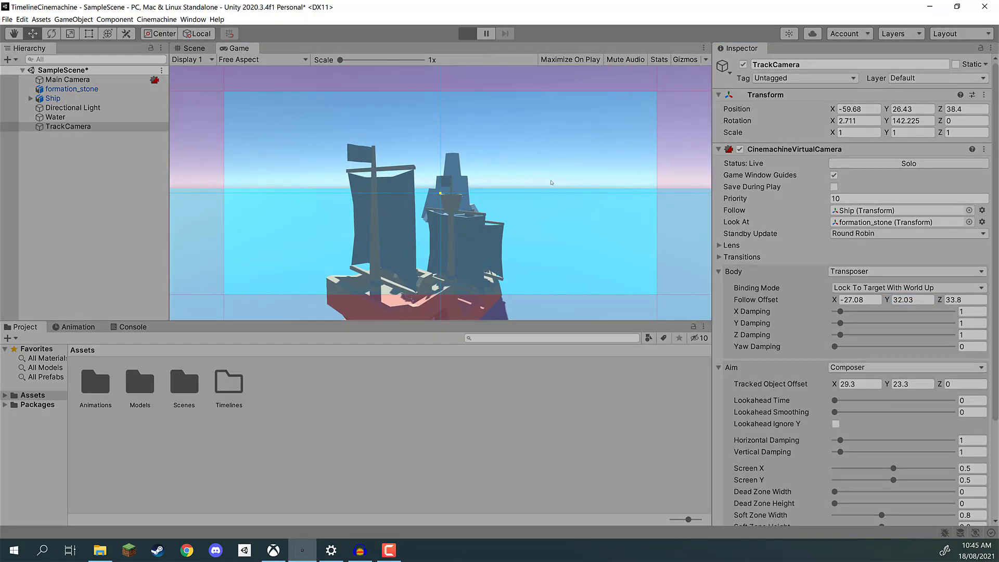
# Step: In the Lens settings, drop Field of View from 60 to 40, trial a Dutch tilt back to 0, then replay
pyautogui.click(467, 33)
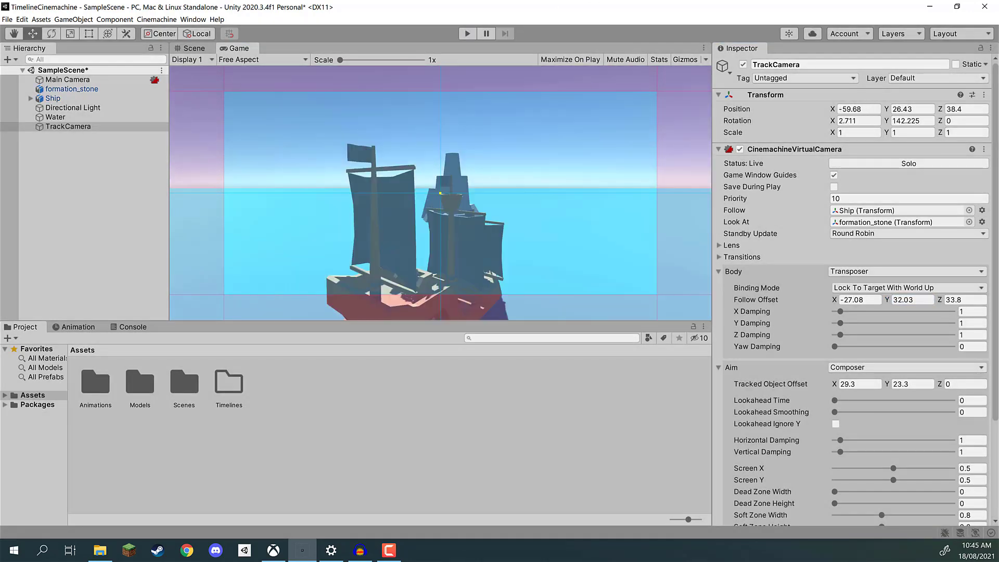
pyautogui.scroll(-4, 842, 211)
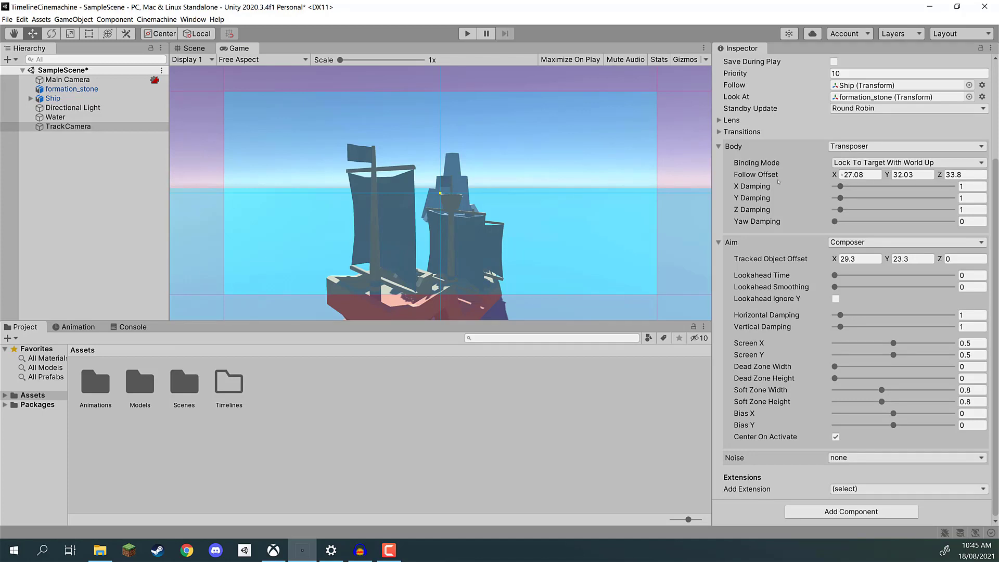
pyautogui.click(733, 147)
pyautogui.click(719, 242)
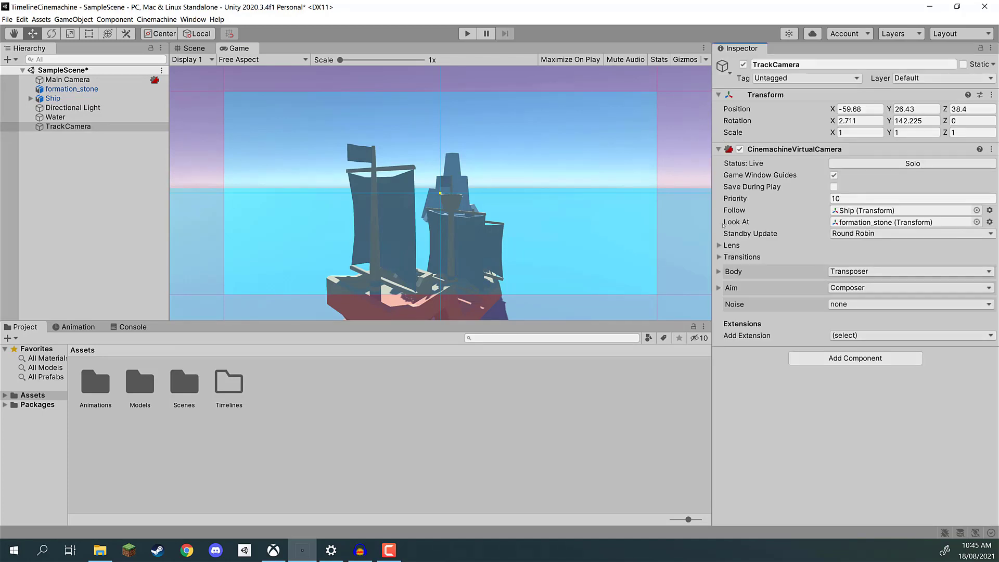
pyautogui.click(718, 245)
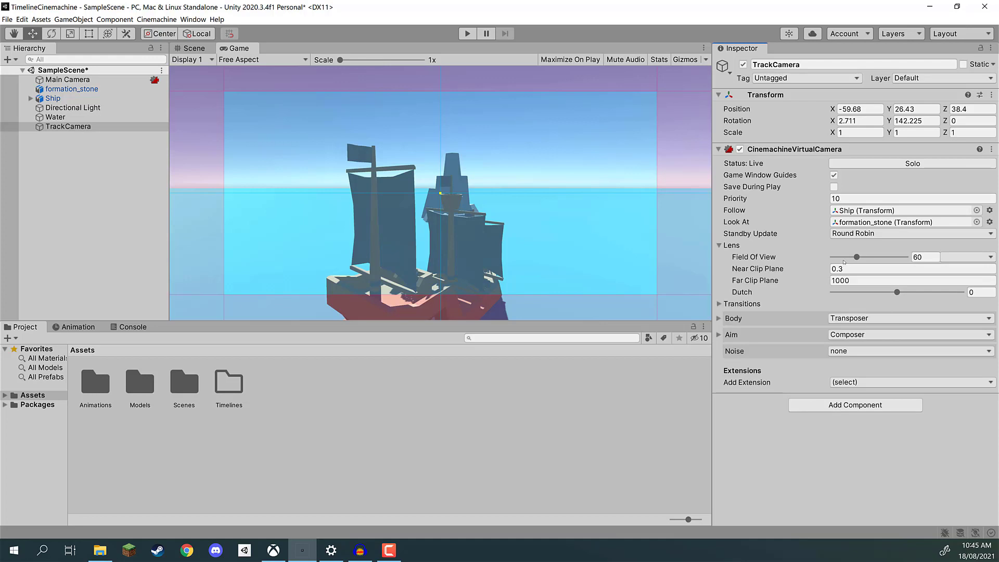
pyautogui.moveTo(856, 257); pyautogui.dragTo(848, 257)
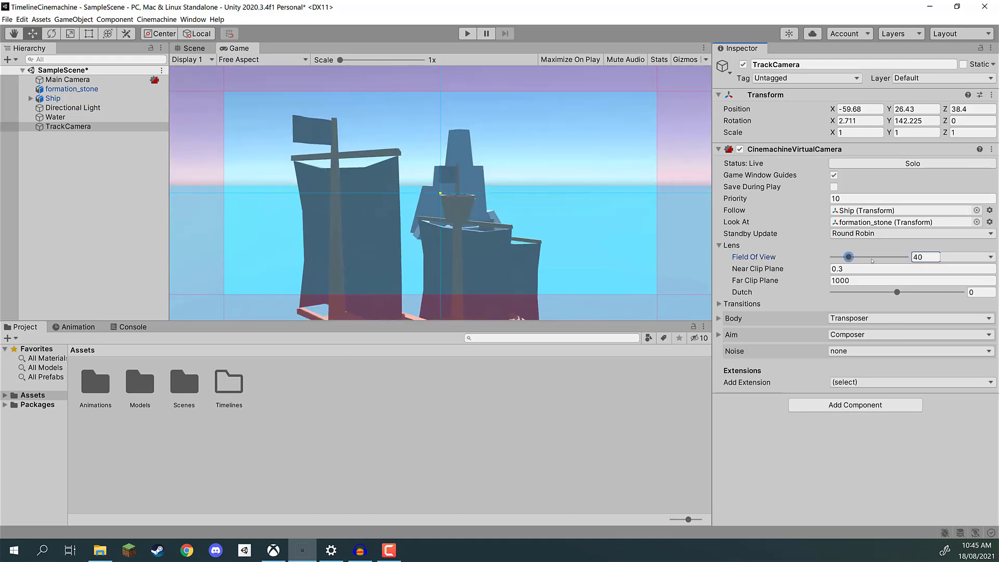
pyautogui.click(925, 257)
pyautogui.click(924, 257)
pyautogui.moveTo(897, 294)
pyautogui.mouseDown()
pyautogui.moveTo(904, 295)
pyautogui.moveTo(879, 295)
pyautogui.moveTo(896, 292)
pyautogui.mouseUp()
pyautogui.click(467, 34)
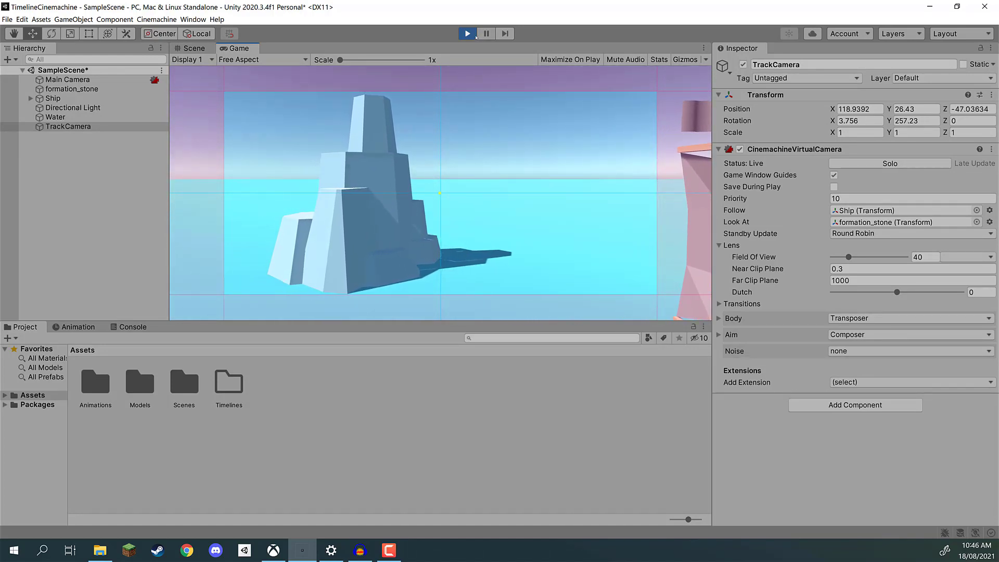
# Step: Set Follow Offset Z to 84.33 and X to −36.6, then preview the shot in Play mode
pyautogui.hotkey('ctrl', 'p')
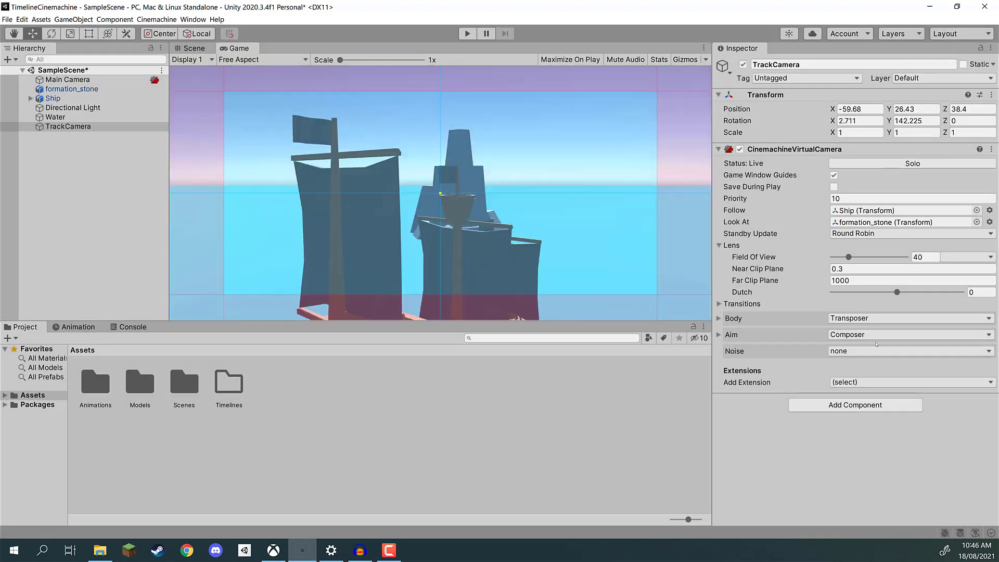
pyautogui.click(719, 319)
pyautogui.click(948, 348)
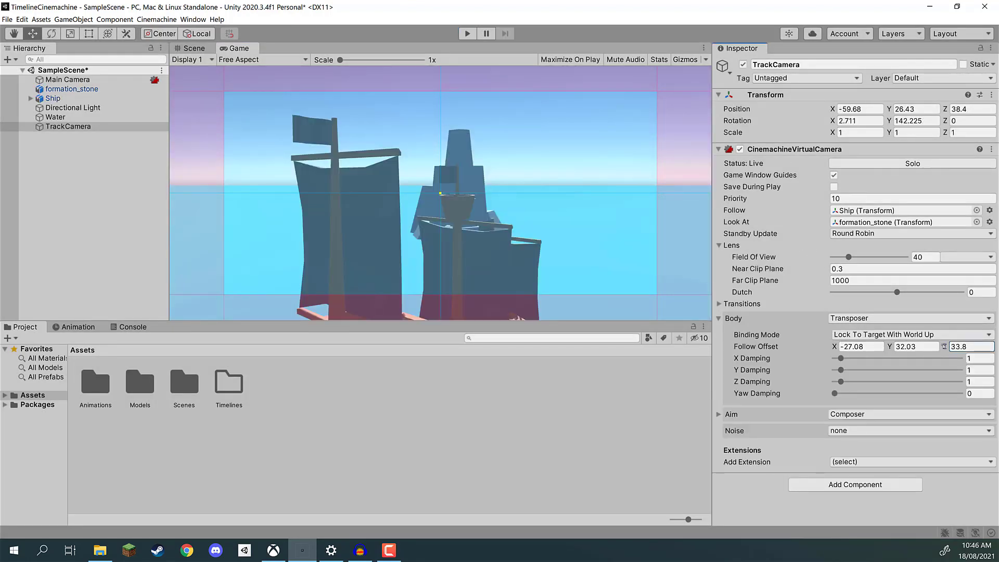
pyautogui.write('67.78')
pyautogui.hotkey('ctrl', 'a')
pyautogui.write('84.33')
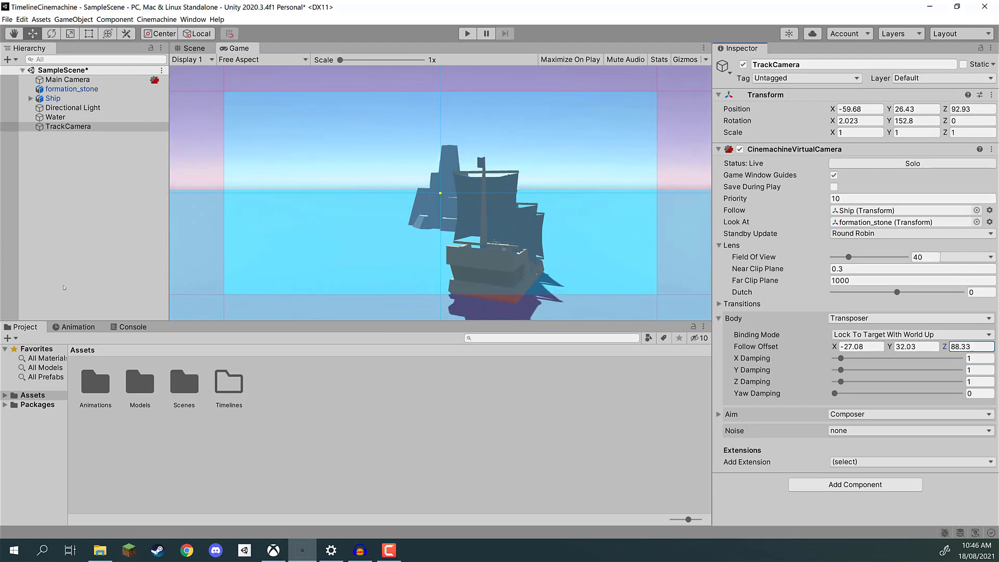
pyautogui.moveTo(835, 346); pyautogui.dragTo(791, 325)
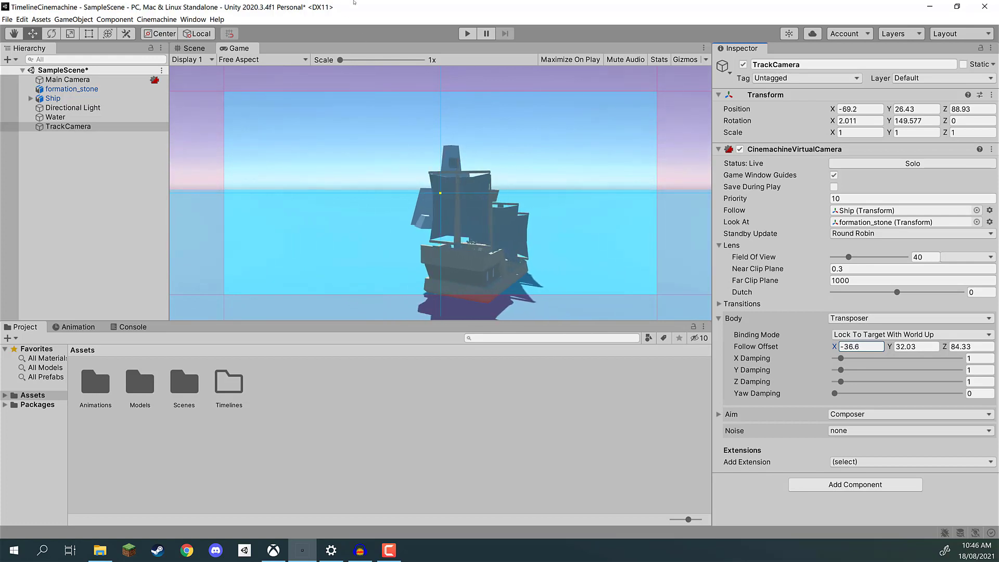
pyautogui.hotkey('ctrl', 'p')
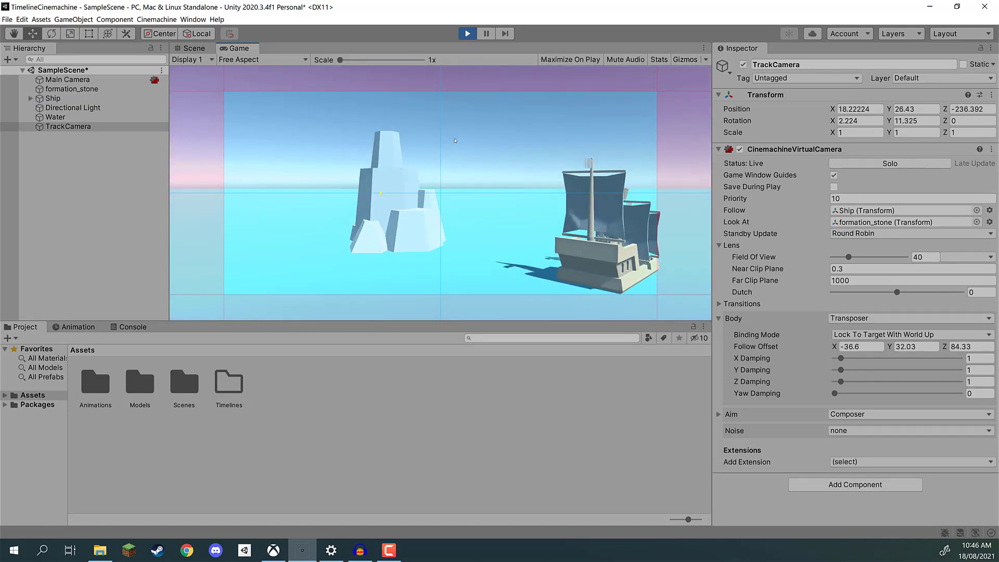
pyautogui.hotkey('ctrl', 'p')
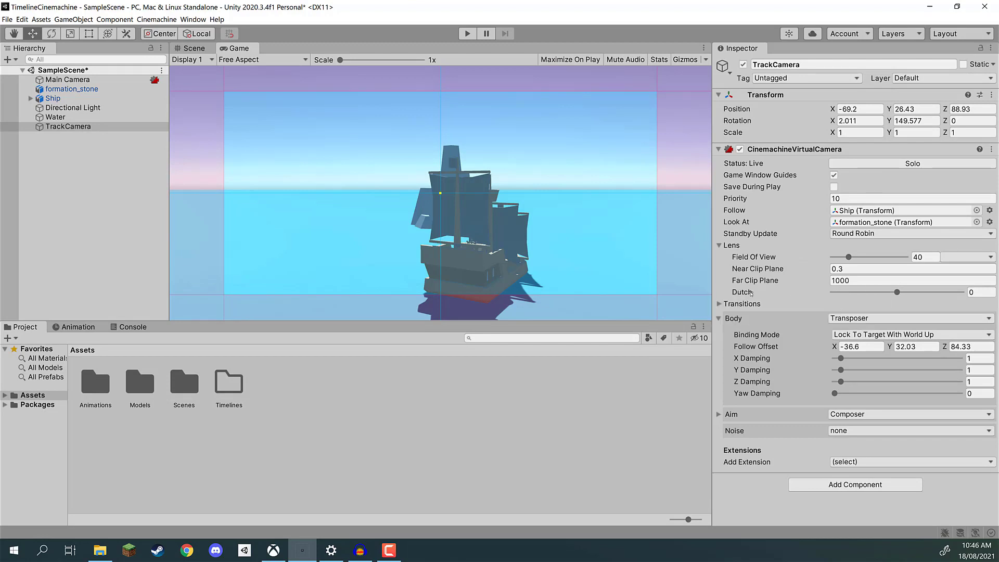
pyautogui.click(157, 20)
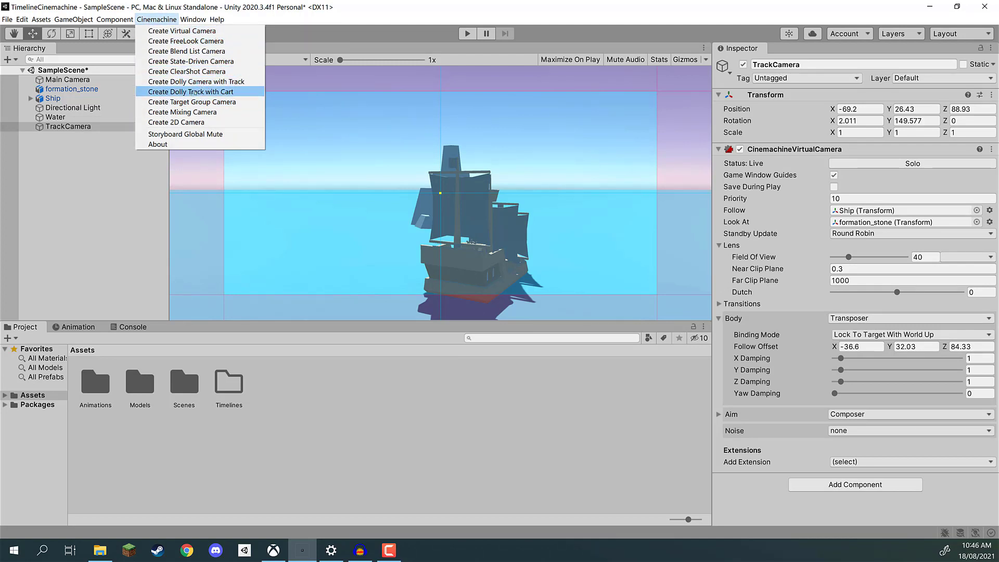
pyautogui.click(373, 140)
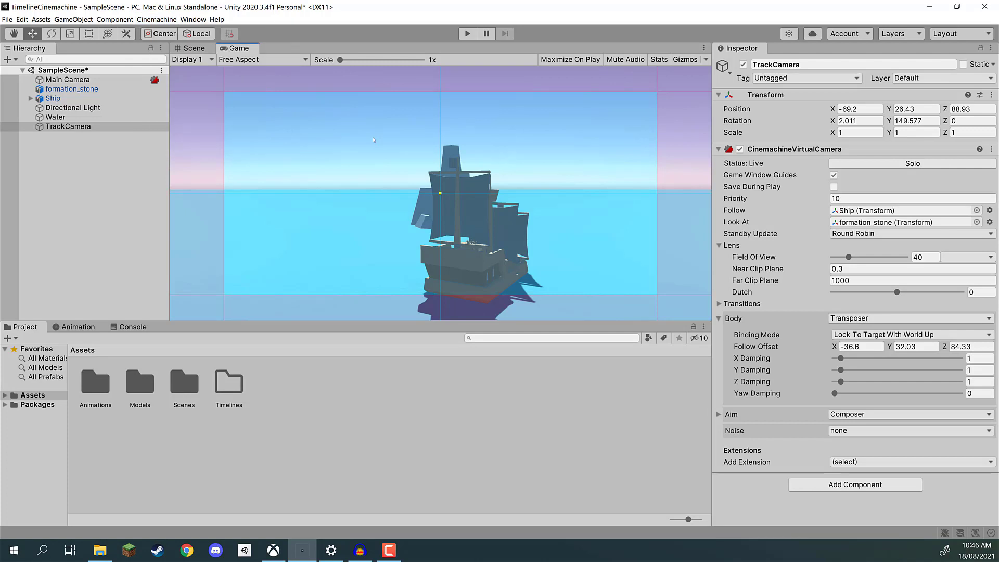